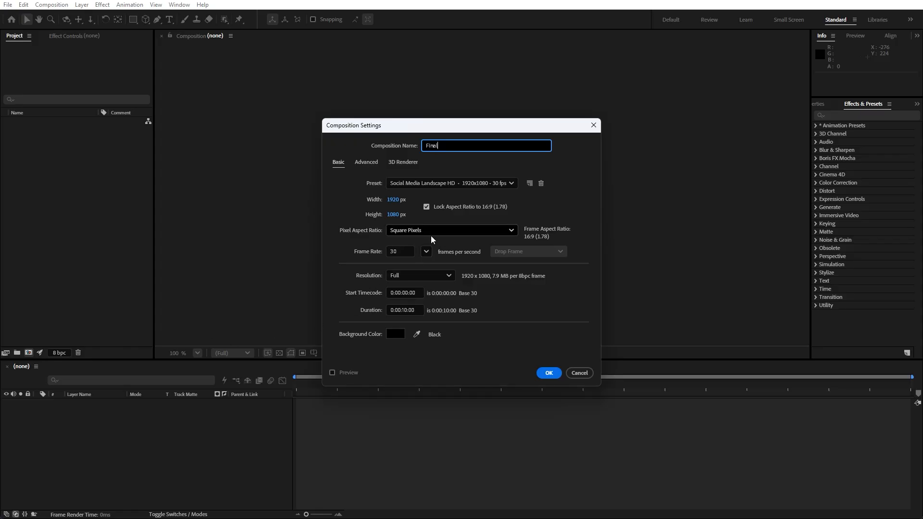
Create the Final composition and add a full-size solid layer named Background to it.
{"action": "left_click", "coordinate": [548, 373]}
{"action": "right_click", "coordinate": [137, 437]}
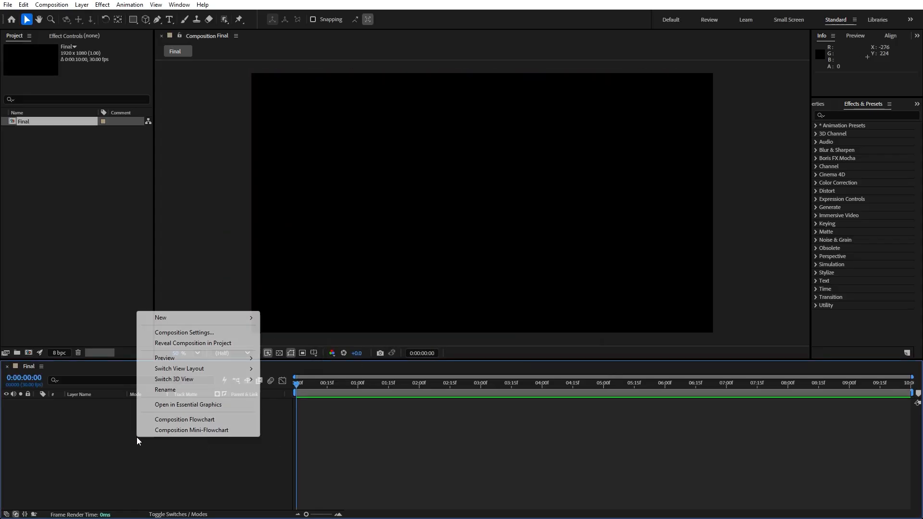
{"action": "mouse_move", "coordinate": [192, 318]}
{"action": "left_click", "coordinate": [295, 345]}
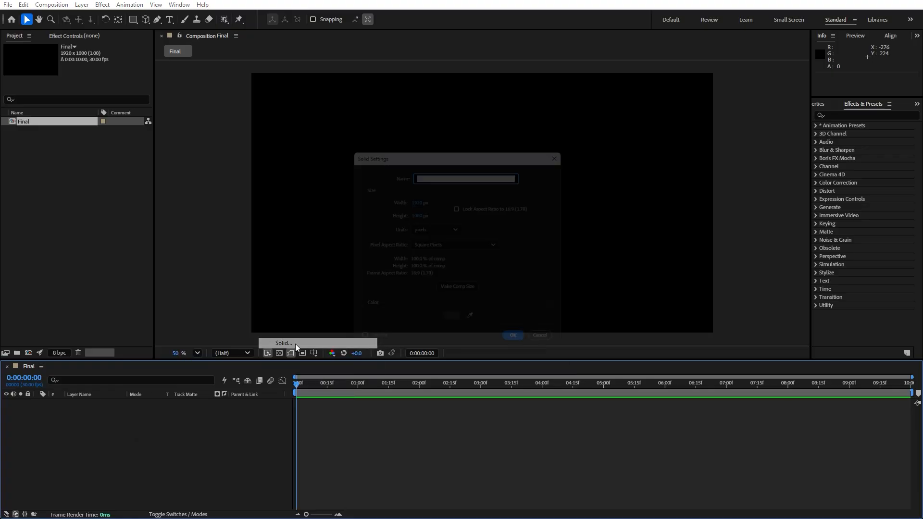
{"action": "type", "text": "Background"}
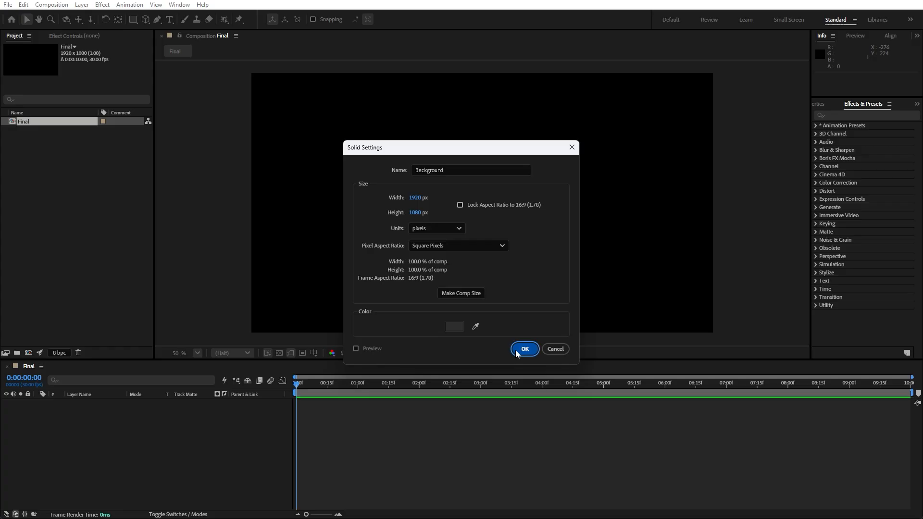
{"action": "left_click", "coordinate": [515, 350]}
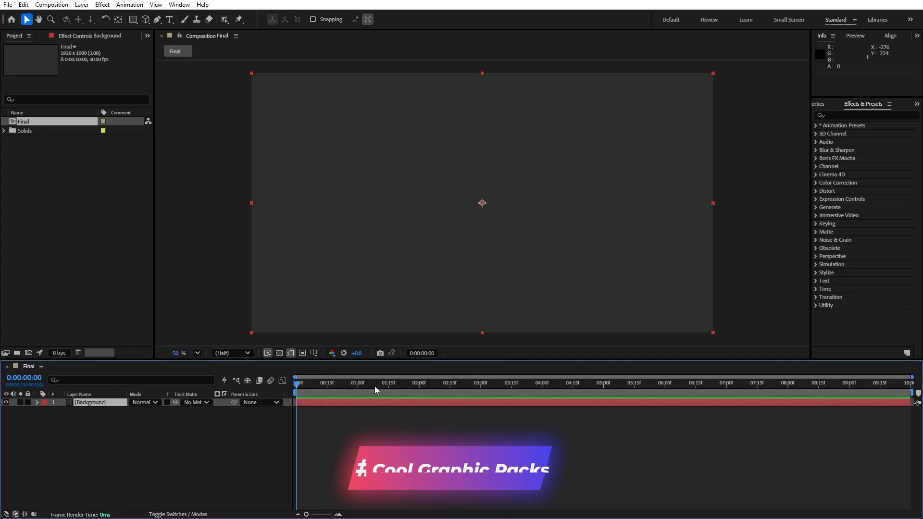
Apply the Fractal Noise effect to the Background solid.
{"action": "left_click", "coordinate": [855, 115]}
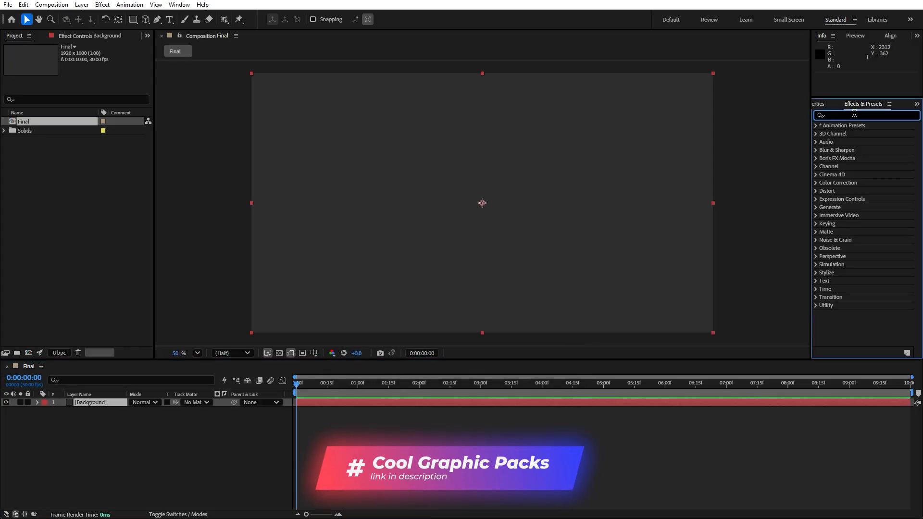
{"action": "type", "text": "fract"}
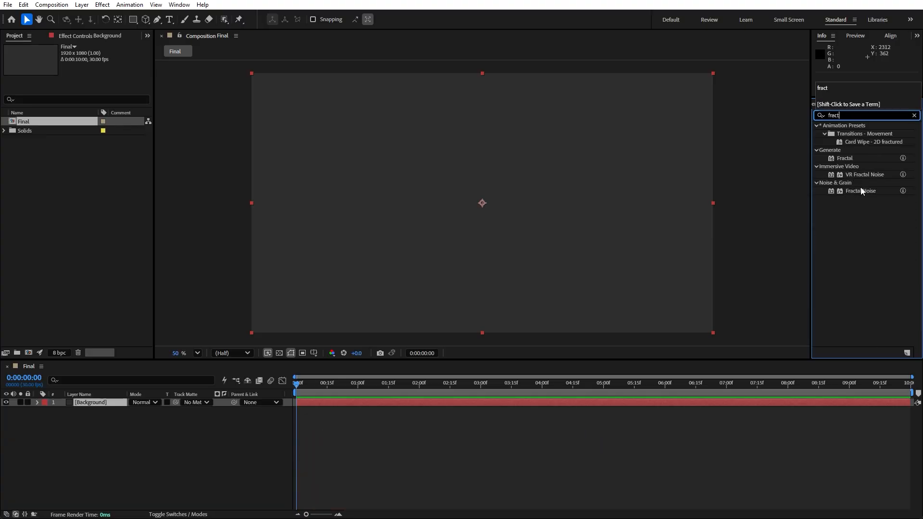
{"action": "left_click_drag", "start_coordinate": [861, 191], "coordinate": [127, 401]}
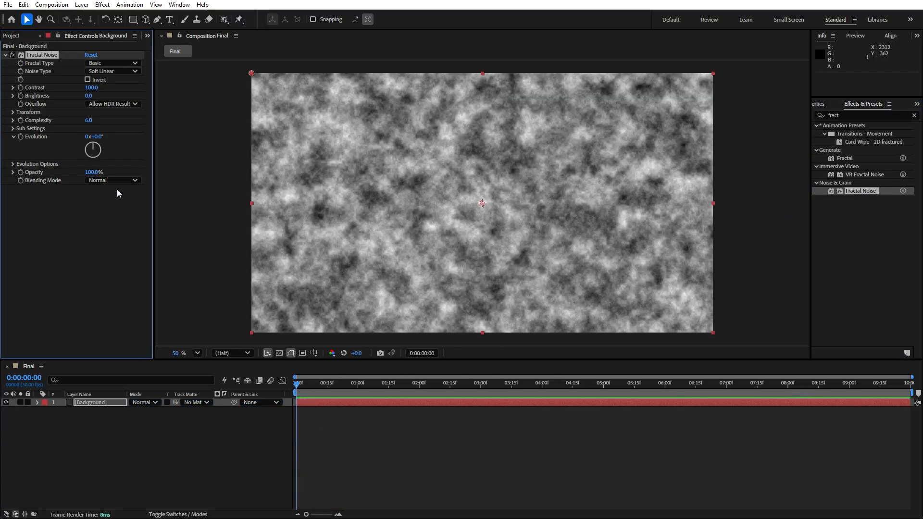
Set the Fractal Noise type to Turbulent Sharp and the contrast to 225.
{"action": "left_click", "coordinate": [89, 64]}
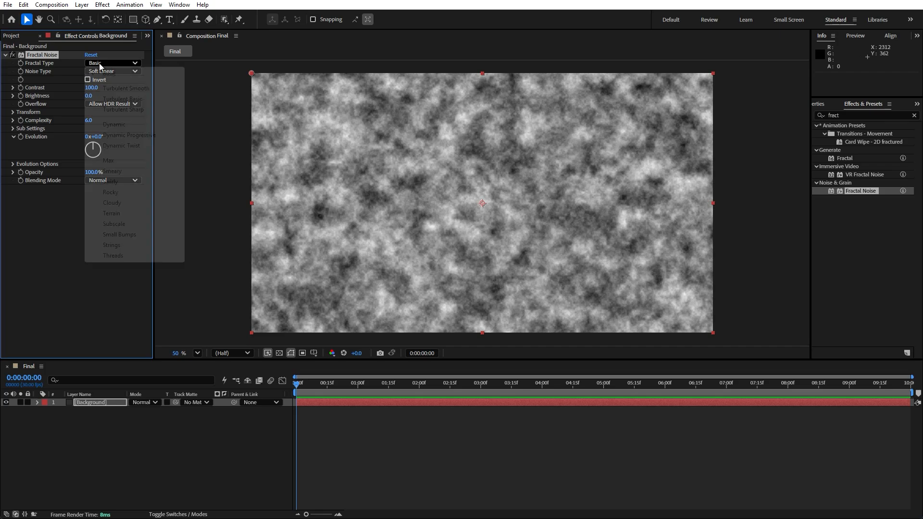
{"action": "left_click", "coordinate": [123, 110]}
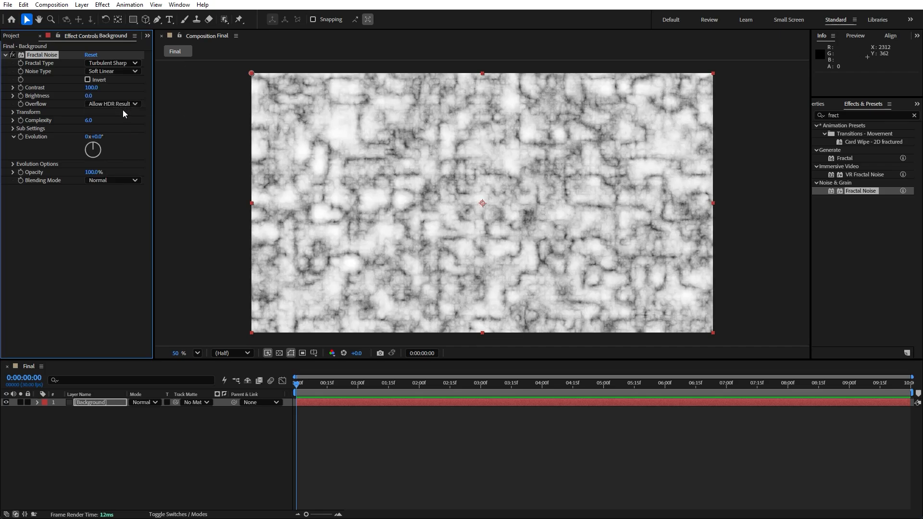
{"action": "left_click", "coordinate": [92, 88]}
{"action": "type", "text": "225"}
{"action": "key", "text": "Return"}
Set the Fractal Noise complexity to 1 and the noise type to Block.
{"action": "left_click", "coordinate": [90, 120]}
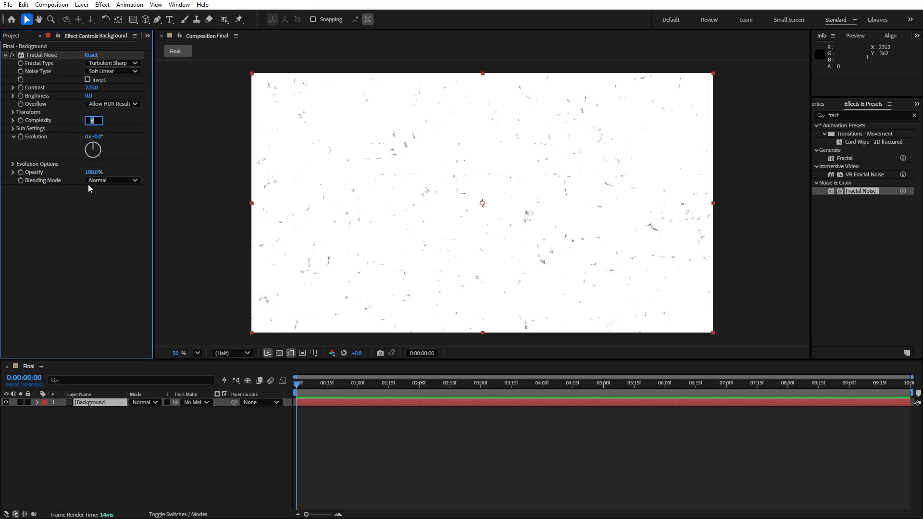
{"action": "type", "text": "1"}
{"action": "key", "text": "Return"}
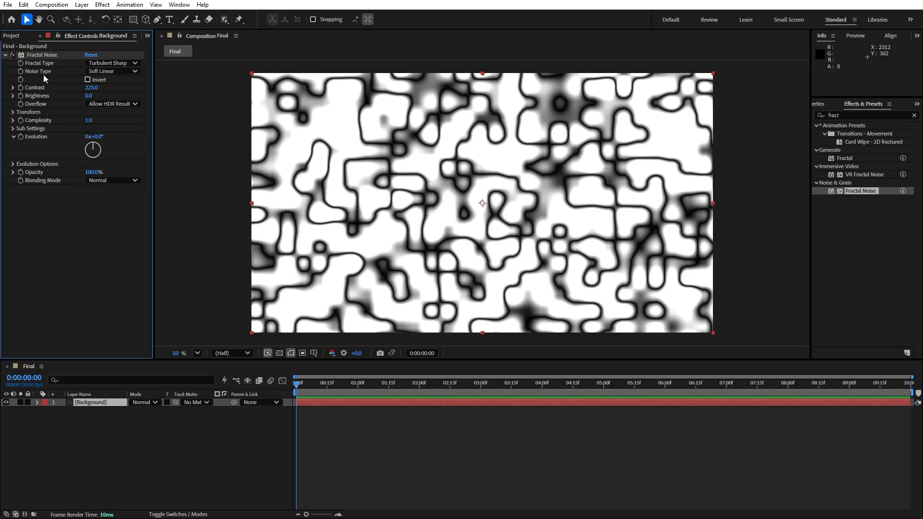
{"action": "left_click", "coordinate": [110, 72]}
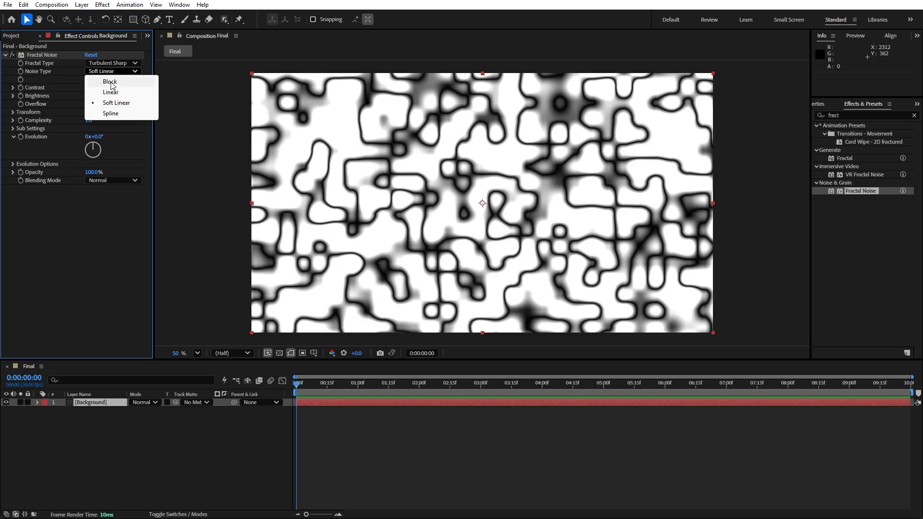
{"action": "left_click", "coordinate": [111, 83]}
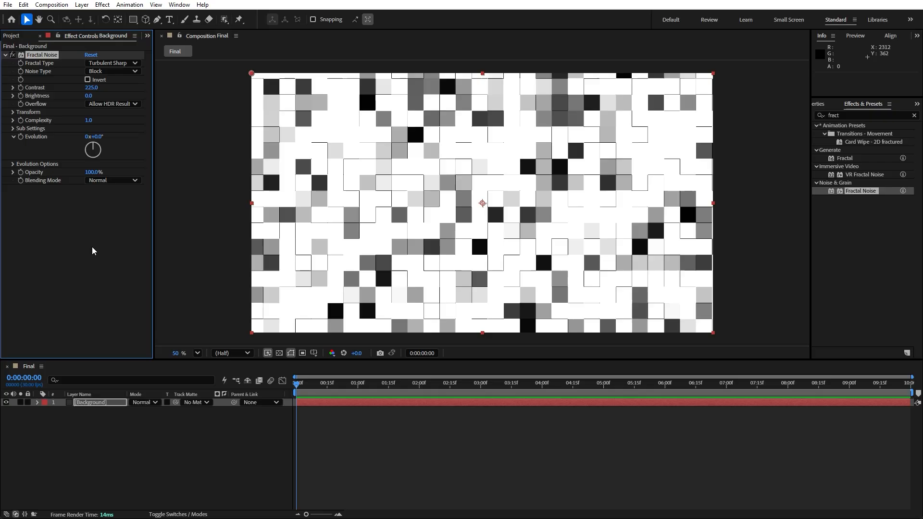
Add the expression time*30 to the Fractal Noise Evolution property.
{"action": "left_click", "coordinate": [21, 137], "text": "alt"}
{"action": "type", "text": "t"}
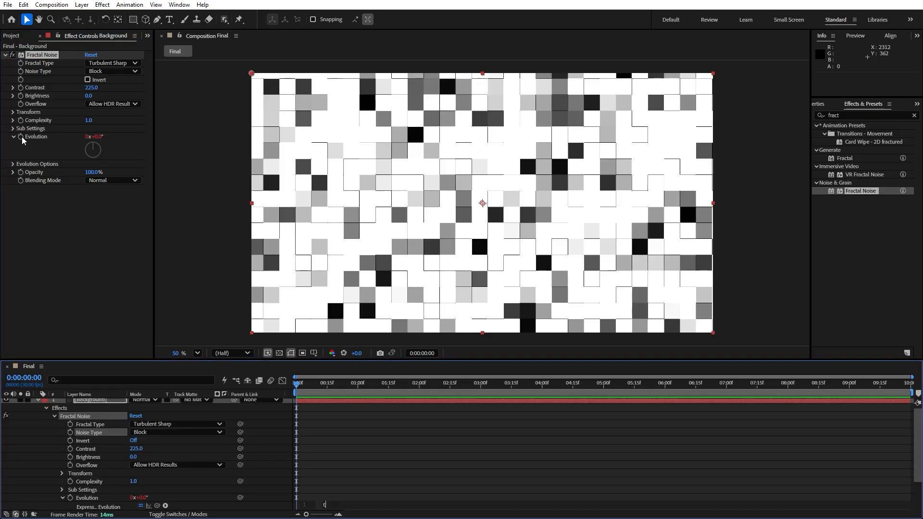
{"action": "type", "text": "ime*"}
{"action": "left_click", "coordinate": [62, 275]}
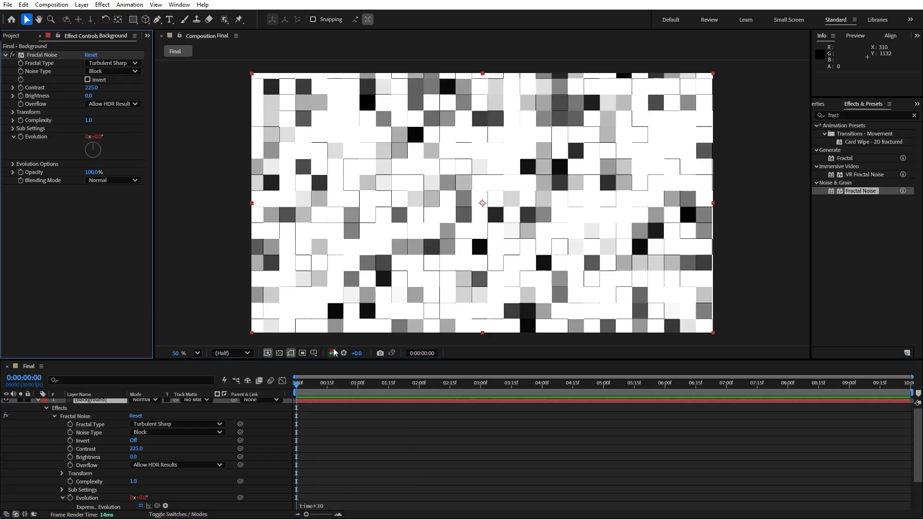
Preview the animation and set the current time to 0:00:01:00.
{"action": "key", "text": "space"}
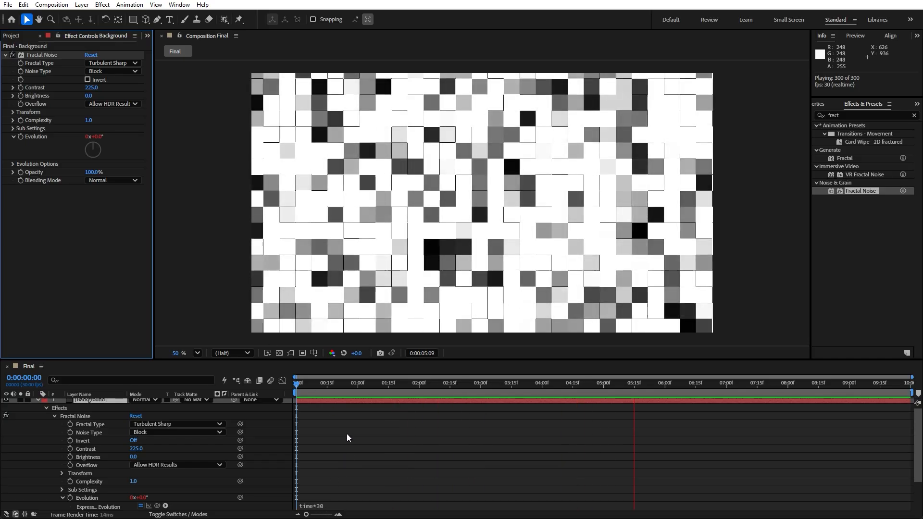
{"action": "left_click", "coordinate": [357, 390]}
{"action": "left_click", "coordinate": [38, 405]}
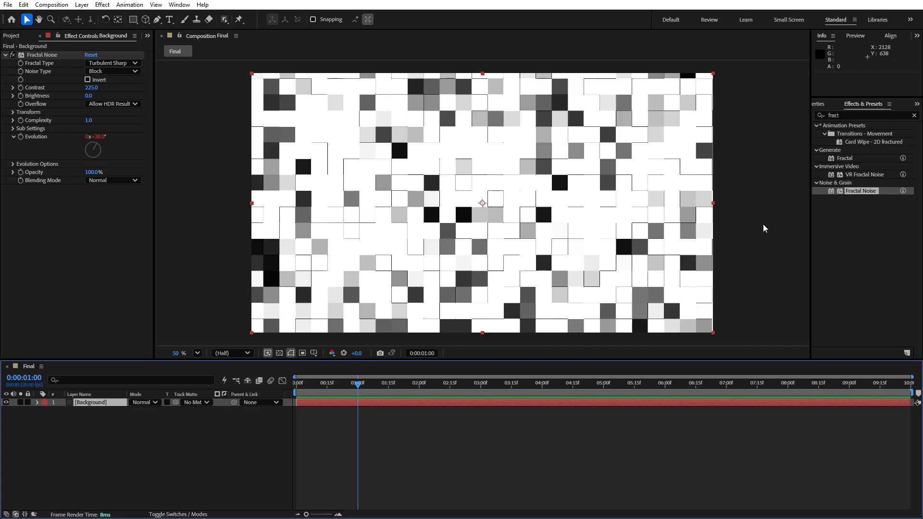
Apply the Posterize effect to the Background layer.
{"action": "left_click", "coordinate": [915, 116]}
{"action": "type", "text": "poster"}
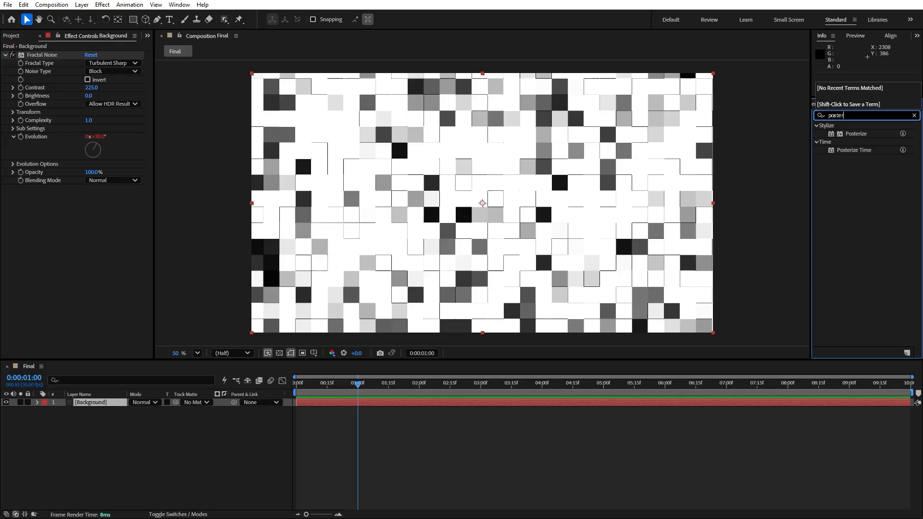
{"action": "left_click_drag", "start_coordinate": [862, 139], "coordinate": [93, 275]}
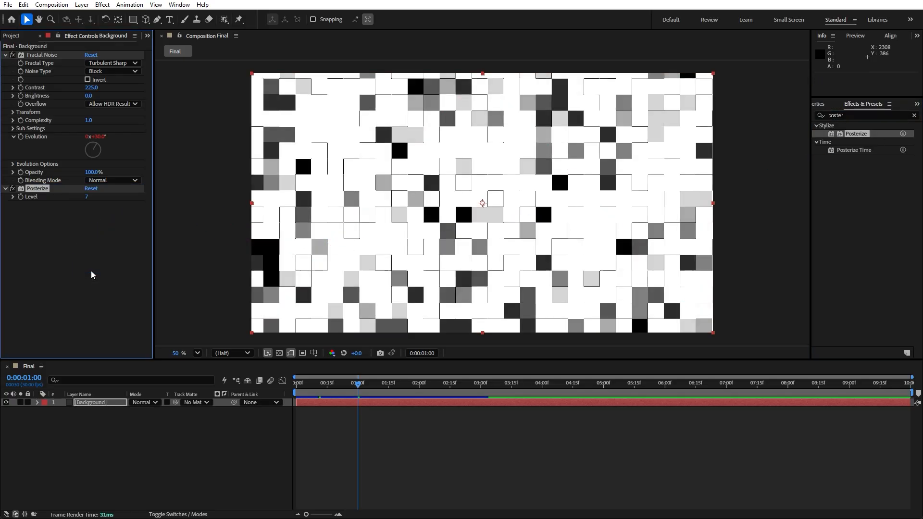
Set the Posterize level to 2.
{"action": "left_click", "coordinate": [86, 197]}
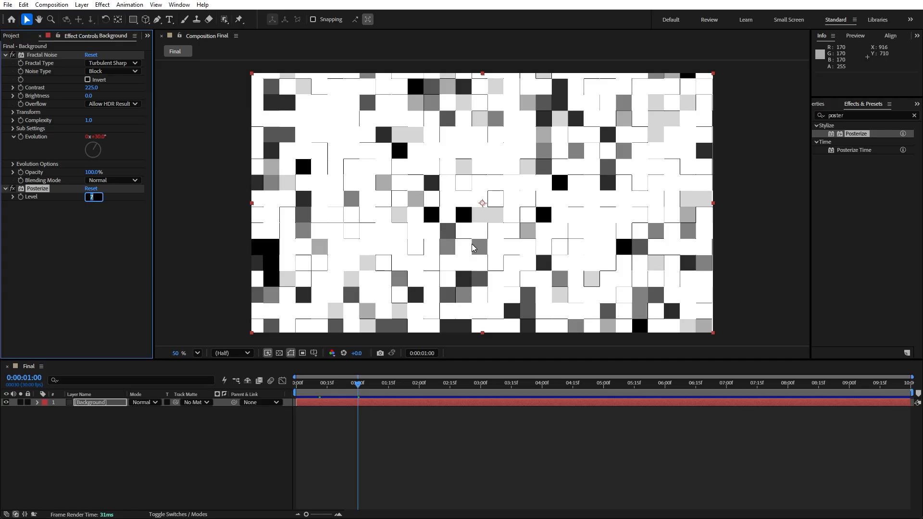
{"action": "type", "text": "2"}
{"action": "left_click", "coordinate": [209, 436]}
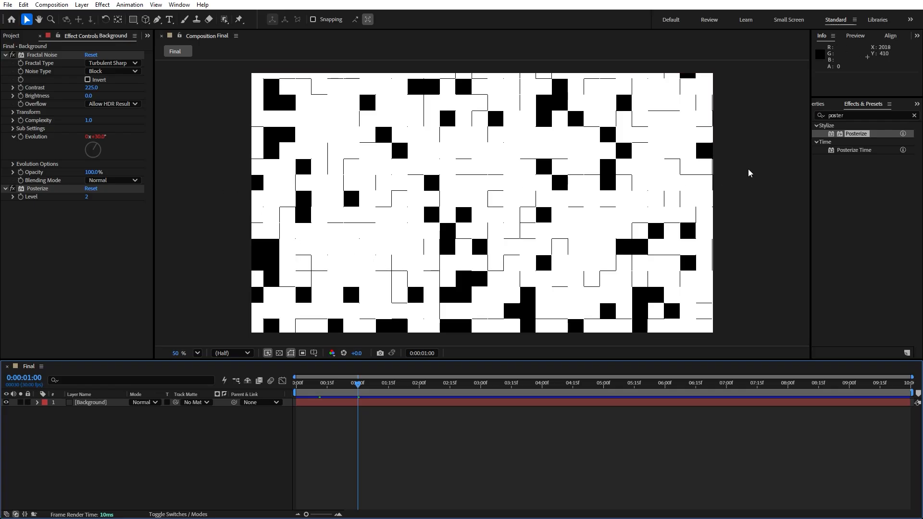
Apply Find Edges with Invert enabled, then duplicate the Find Edges effect.
{"action": "left_click", "coordinate": [914, 116]}
{"action": "left_click", "coordinate": [878, 113]}
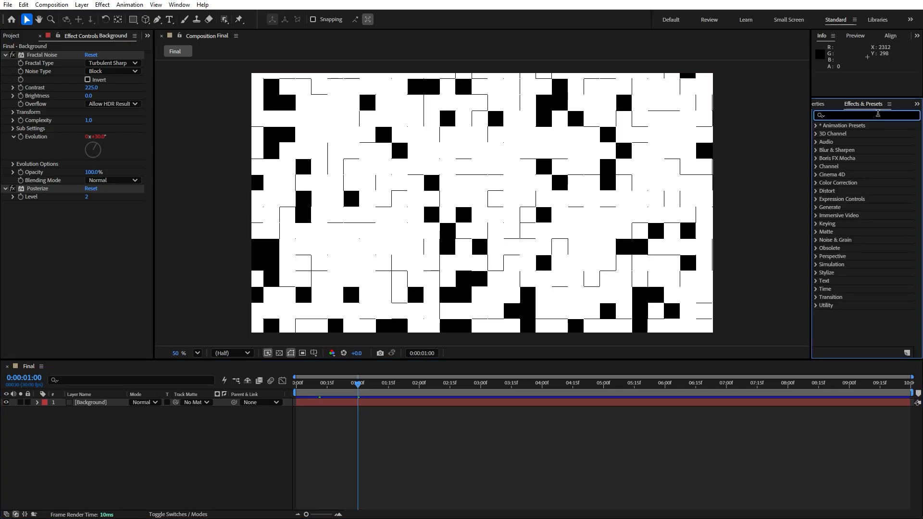
{"action": "type", "text": "find"}
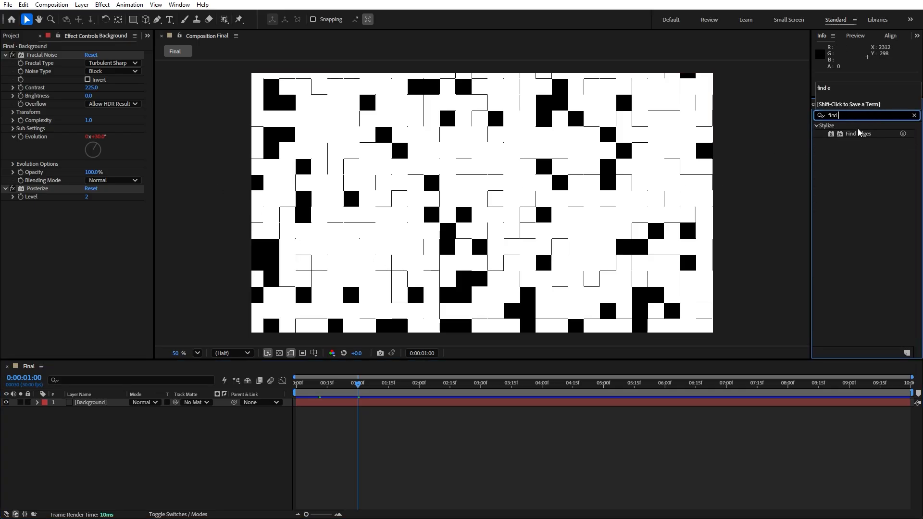
{"action": "left_click_drag", "start_coordinate": [858, 134], "coordinate": [96, 254]}
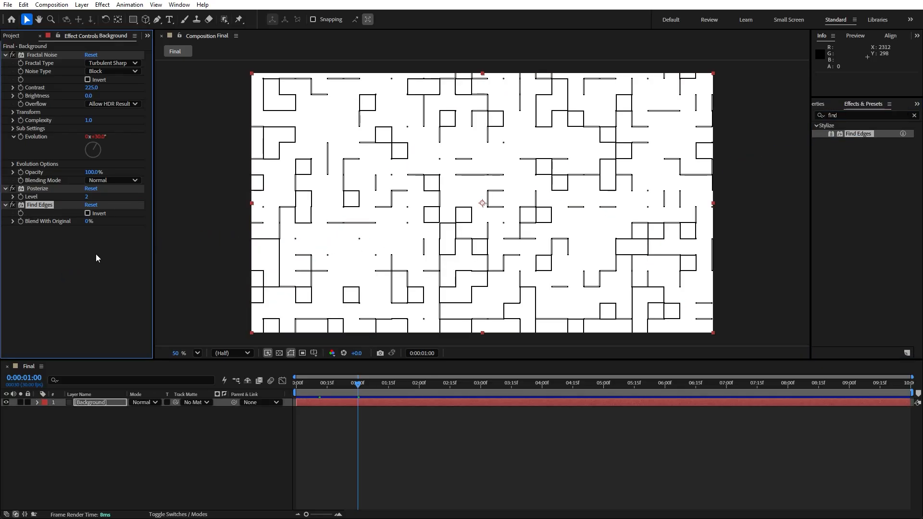
{"action": "left_click", "coordinate": [88, 213]}
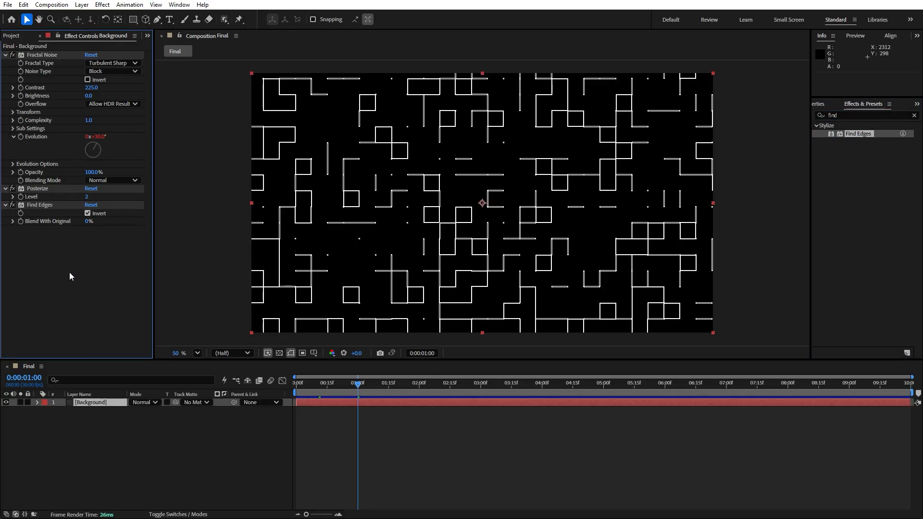
{"action": "key", "text": "ctrl+d"}
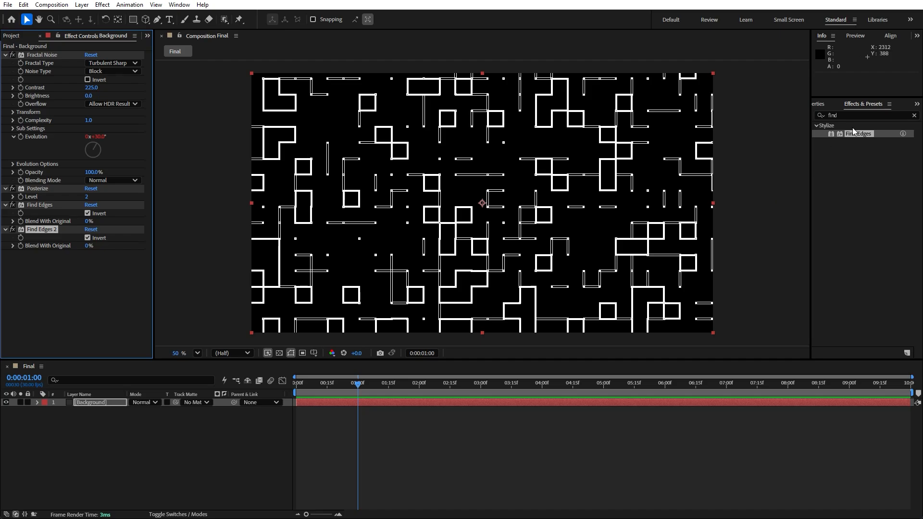
Apply the Glow effect to the Background layer.
{"action": "left_click", "coordinate": [851, 116]}
{"action": "type", "text": "glow"}
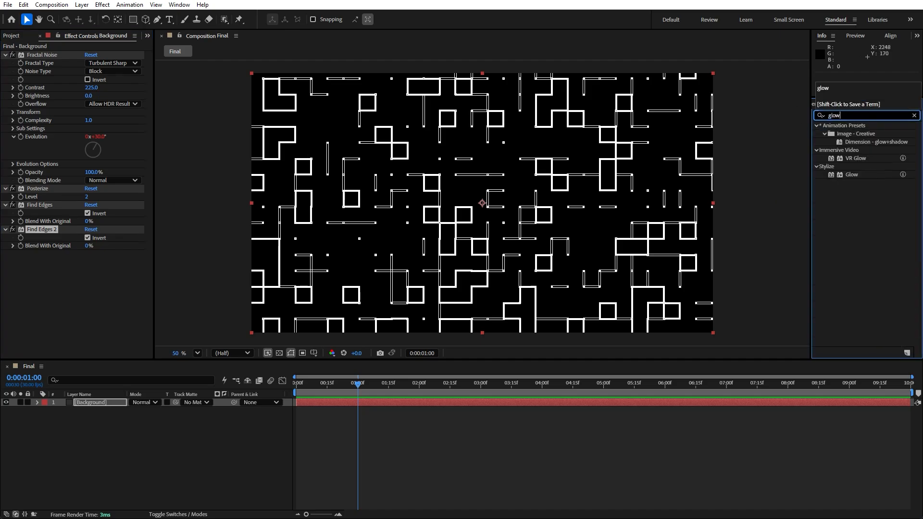
{"action": "left_click_drag", "start_coordinate": [841, 175], "coordinate": [85, 403]}
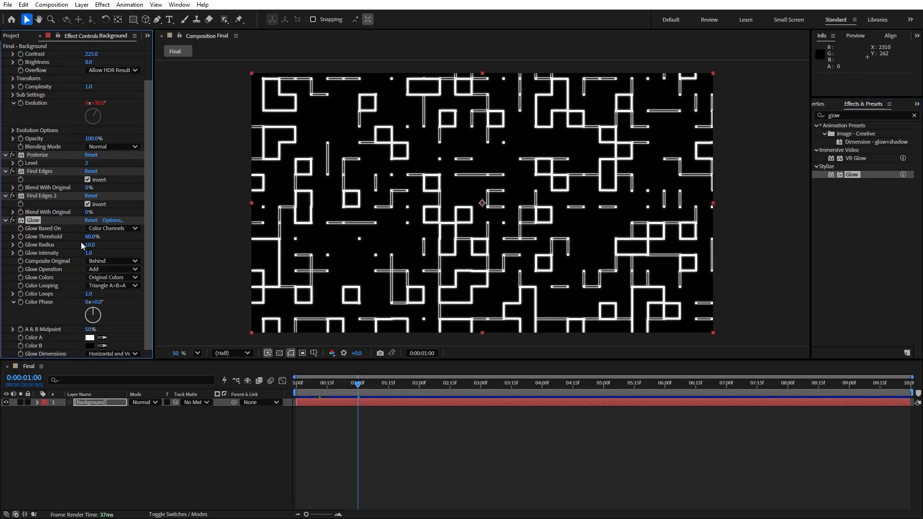
Set the Glow threshold to 100% and the glow radius to 20.
{"action": "left_click_drag", "start_coordinate": [91, 238], "coordinate": [129, 239]}
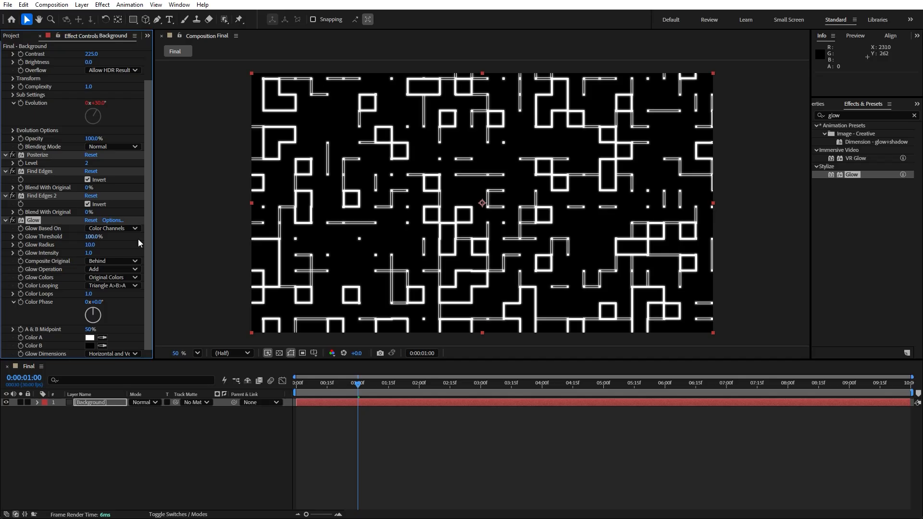
{"action": "left_click", "coordinate": [89, 245]}
{"action": "type", "text": "20"}
{"action": "left_click", "coordinate": [118, 440]}
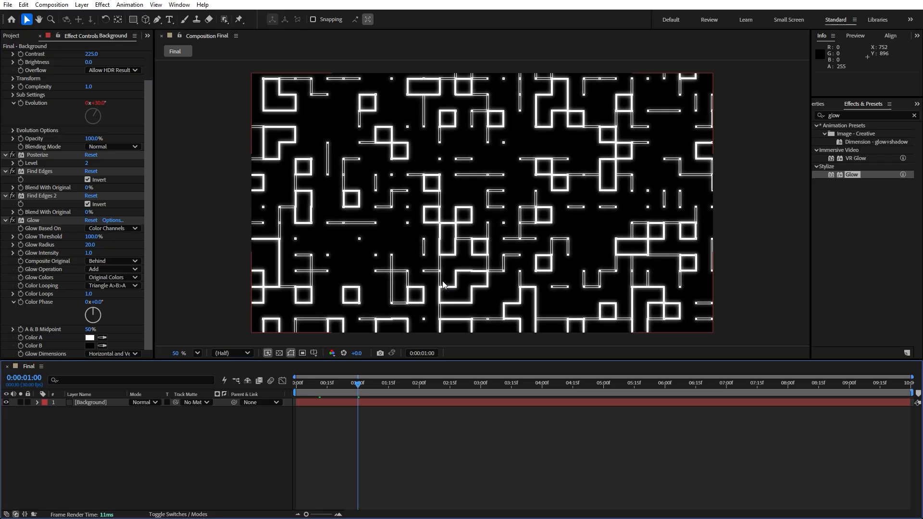
Collapse all effects on the Background layer in the effect controls.
{"action": "scroll", "coordinate": [58, 214], "scroll_direction": "up", "scroll_amount": 2}
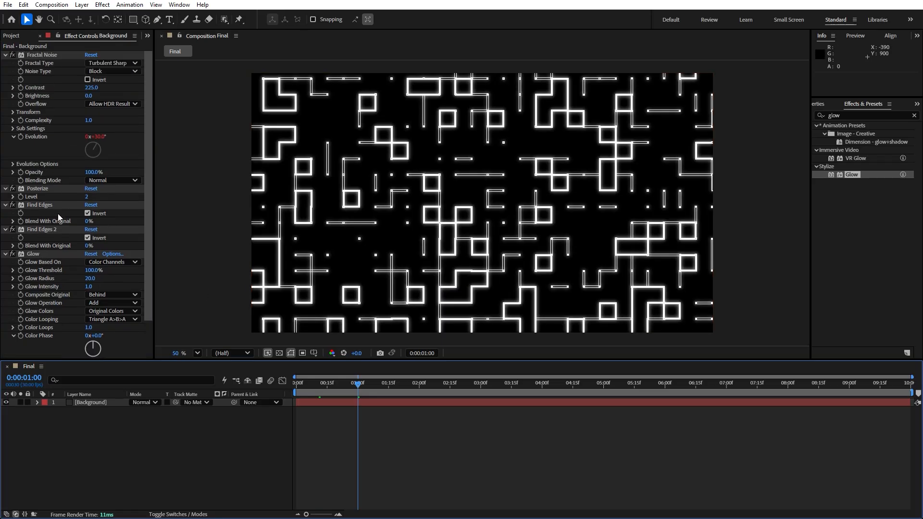
{"action": "left_click", "coordinate": [53, 207]}
{"action": "key", "text": "ctrl+a"}
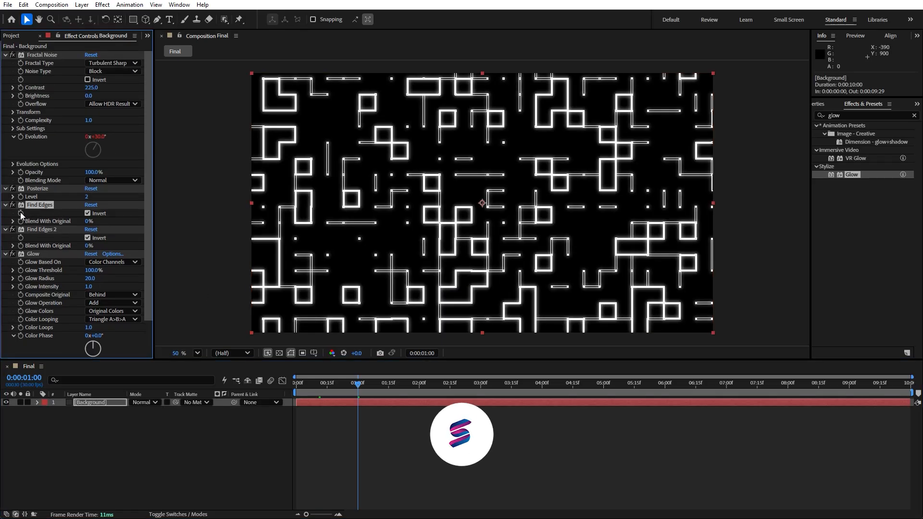
{"action": "left_click", "coordinate": [5, 230]}
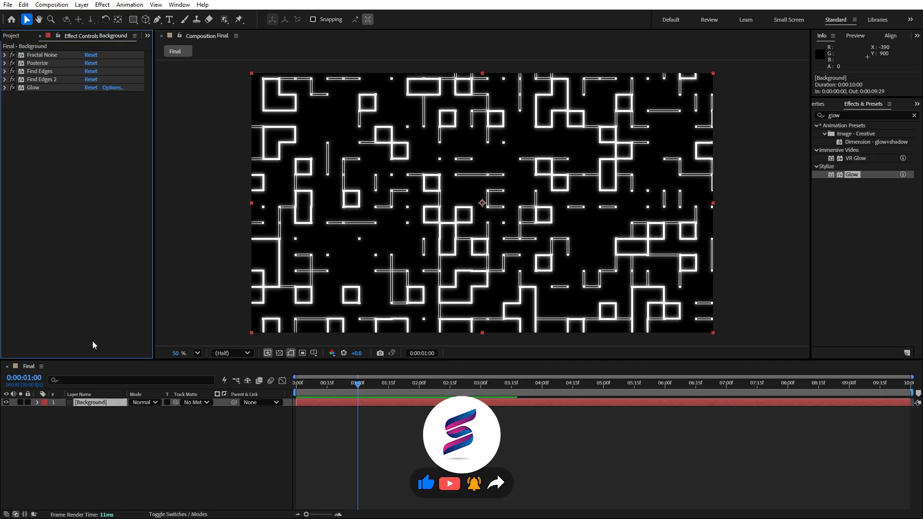
{"action": "left_click", "coordinate": [86, 456]}
{"action": "left_click", "coordinate": [94, 404]}
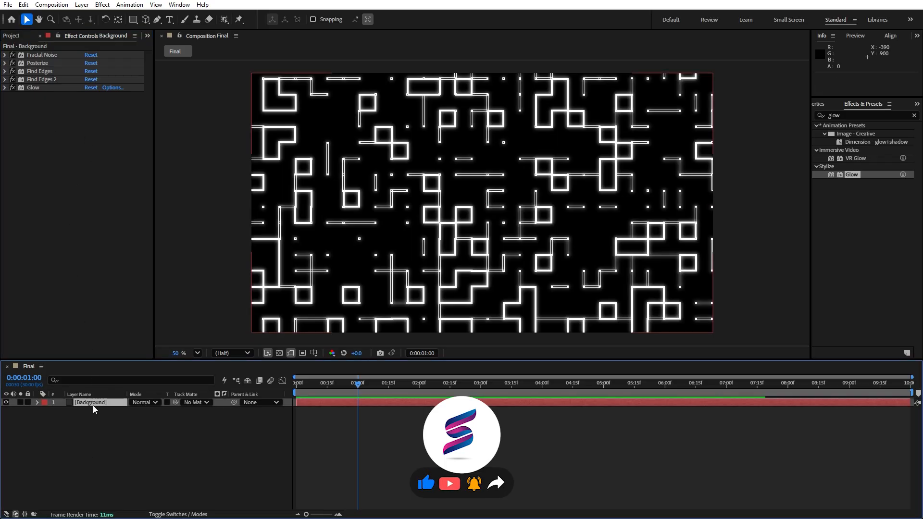
Search for Tritone and apply it to the Background layer.
{"action": "double_click", "coordinate": [831, 115]}
{"action": "type", "text": "t"}
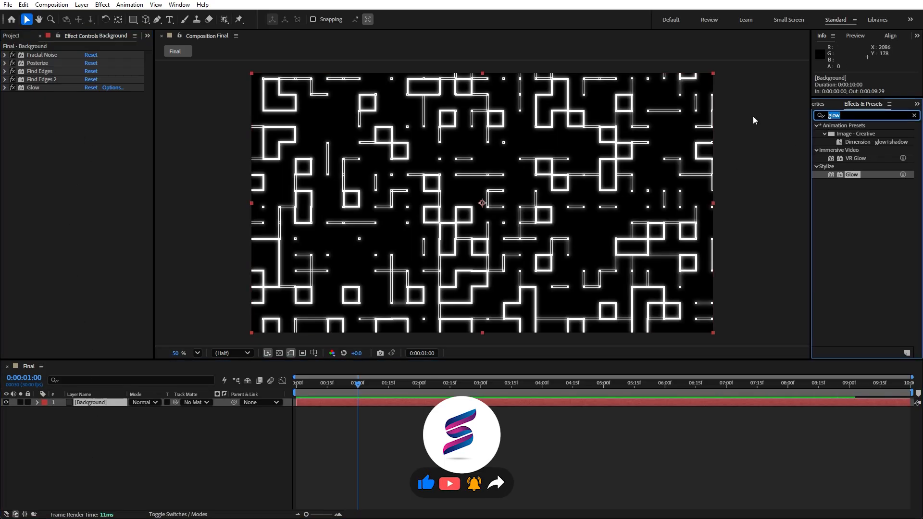
{"action": "type", "text": "rito"}
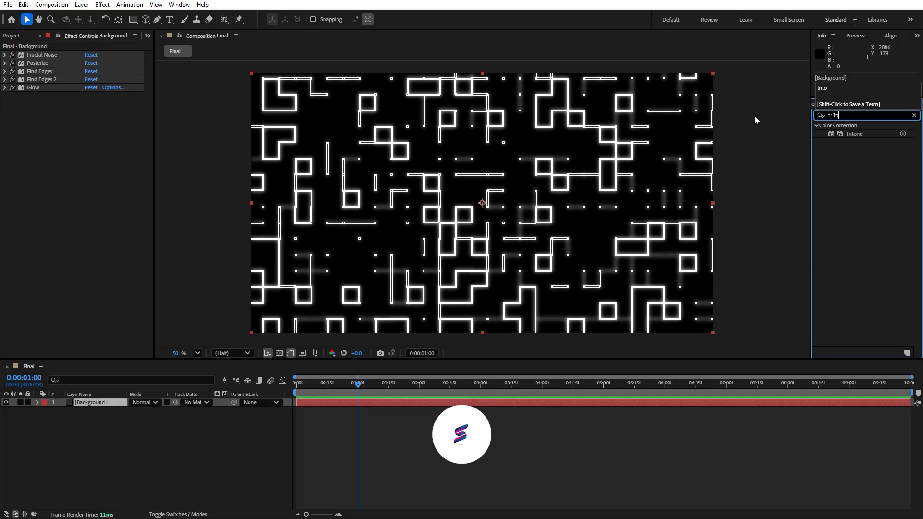
{"action": "left_click_drag", "start_coordinate": [849, 135], "coordinate": [483, 202]}
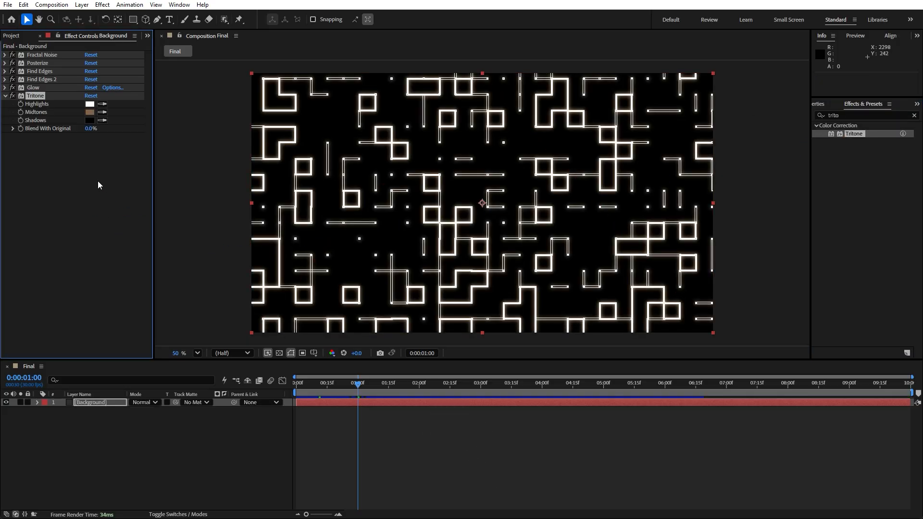
Set the Tritone highlights color to yellow FDFA00.
{"action": "left_click", "coordinate": [88, 104]}
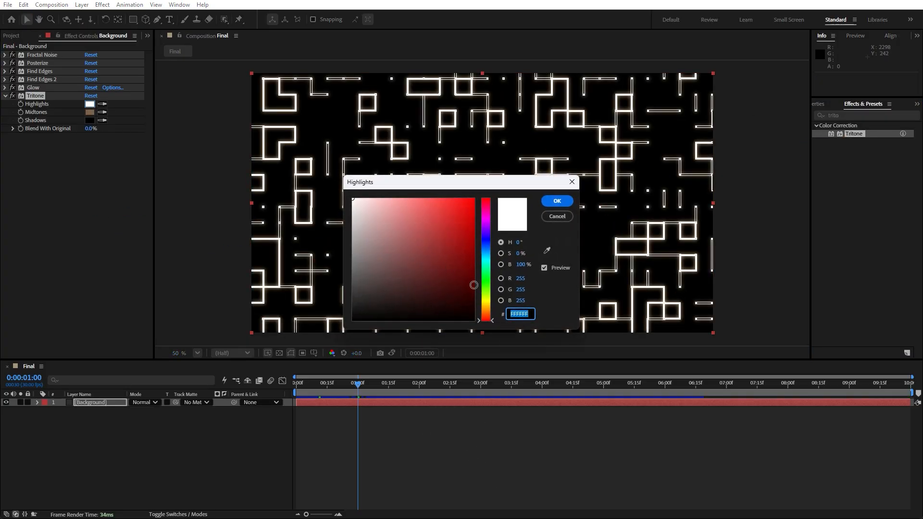
{"action": "left_click", "coordinate": [483, 301]}
{"action": "left_click_drag", "start_coordinate": [463, 259], "coordinate": [473, 200]}
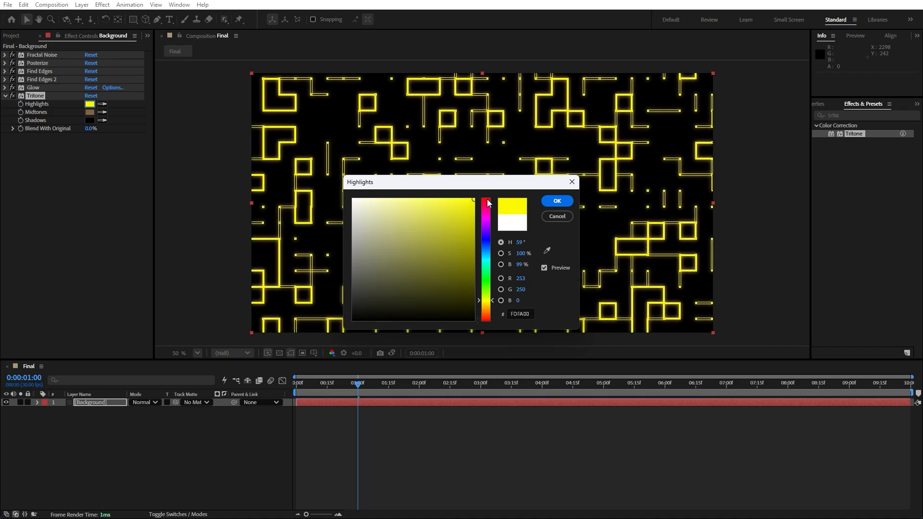
{"action": "left_click_drag", "start_coordinate": [486, 303], "coordinate": [487, 302]}
{"action": "left_click", "coordinate": [554, 202]}
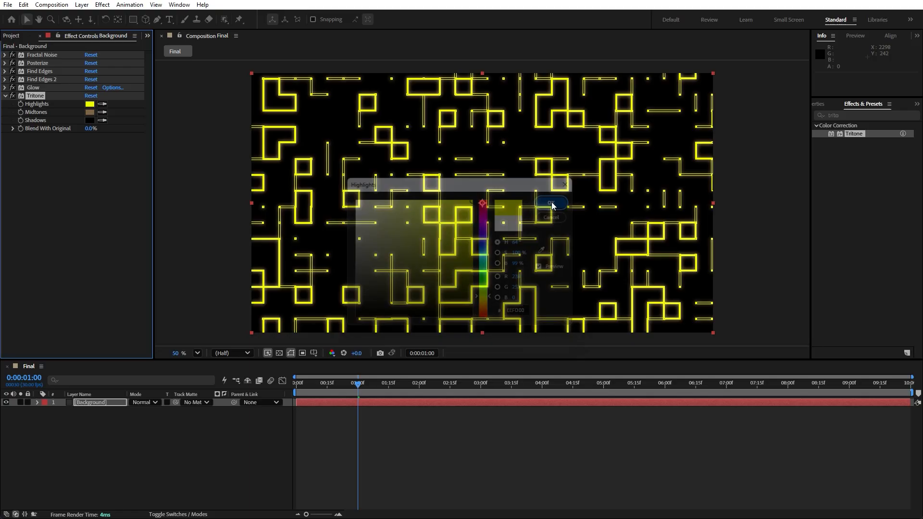
Set the Tritone midtones color to orange EE7000.
{"action": "left_click", "coordinate": [88, 112]}
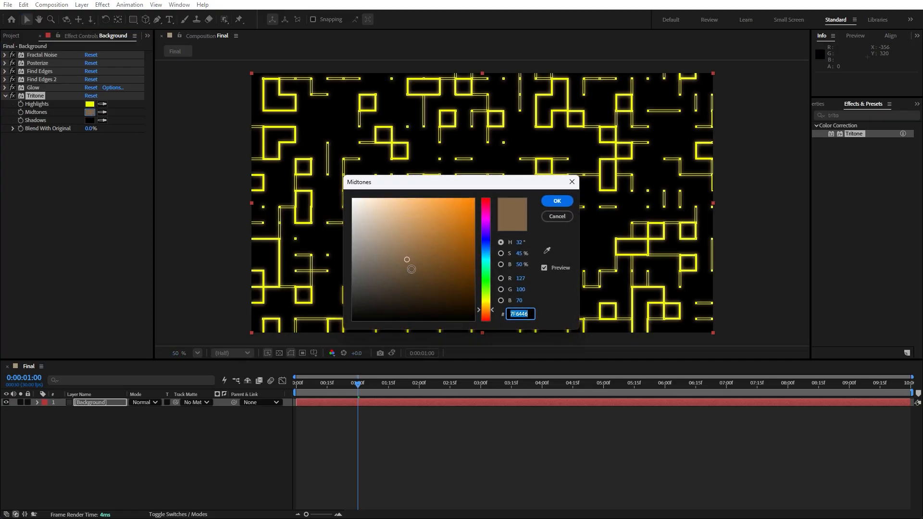
{"action": "mouse_move", "coordinate": [407, 260]}
{"action": "left_mouse_down"}
{"action": "mouse_move", "coordinate": [463, 243]}
{"action": "mouse_move", "coordinate": [486, 197]}
{"action": "mouse_move", "coordinate": [475, 229]}
{"action": "mouse_move", "coordinate": [473, 206]}
{"action": "left_mouse_up"}
{"action": "left_click", "coordinate": [485, 311]}
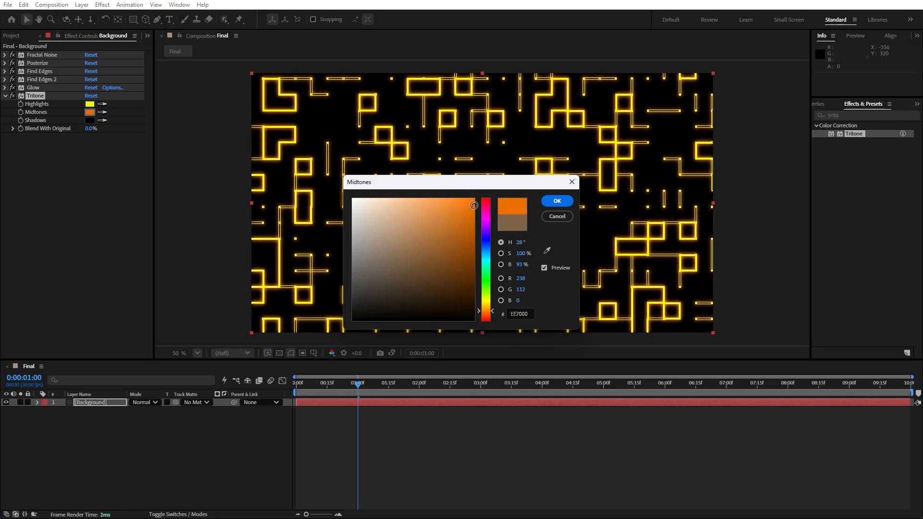
{"action": "left_click", "coordinate": [555, 202]}
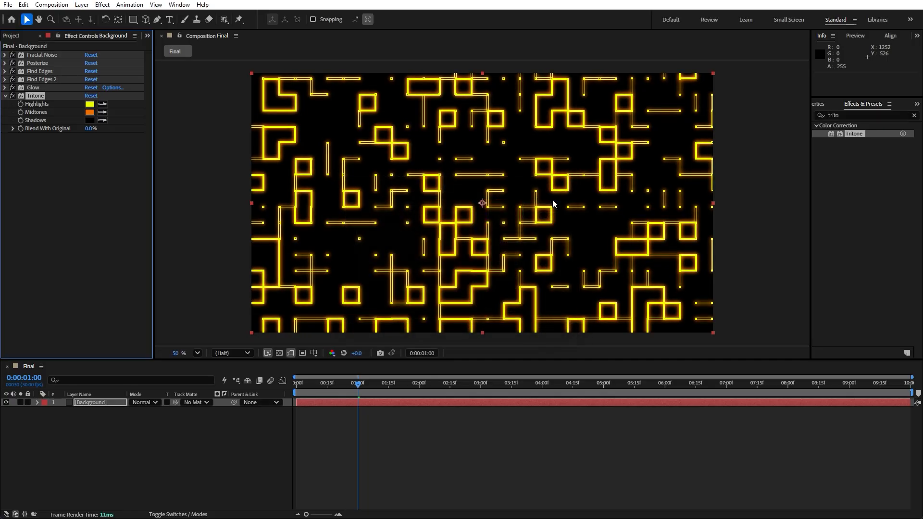
Collapse the Tritone effect and duplicate the Background layer.
{"action": "left_click", "coordinate": [5, 96]}
{"action": "left_click", "coordinate": [97, 437]}
{"action": "left_click", "coordinate": [100, 403]}
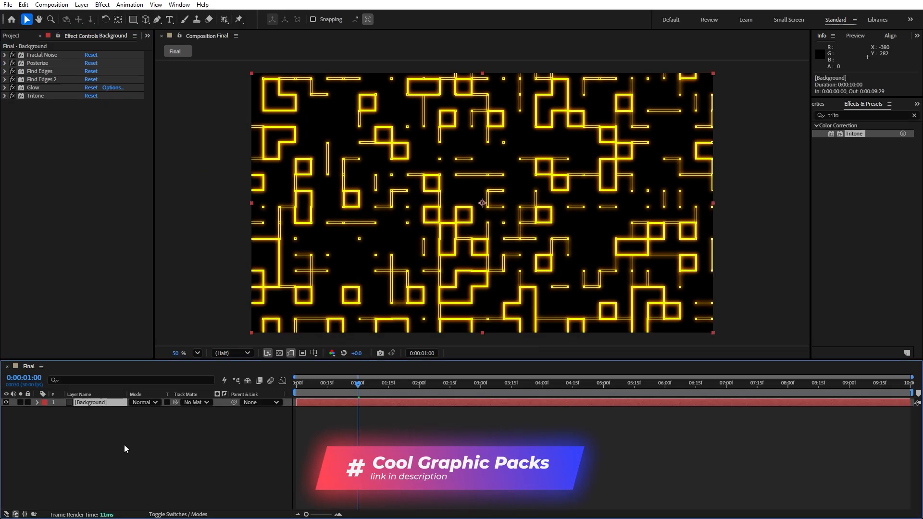
{"action": "key", "text": "ctrl+d"}
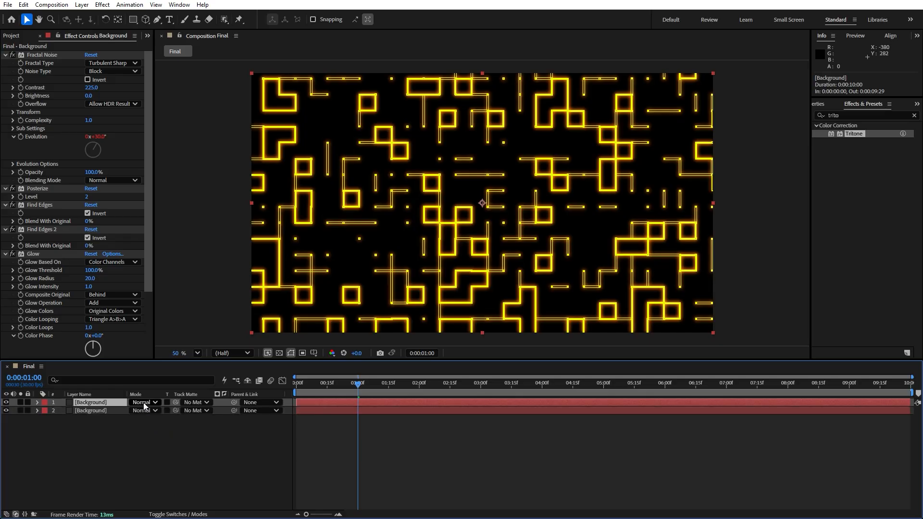
Set the top Background layer's blending mode to Add.
{"action": "left_click", "coordinate": [143, 402]}
{"action": "left_click", "coordinate": [176, 194]}
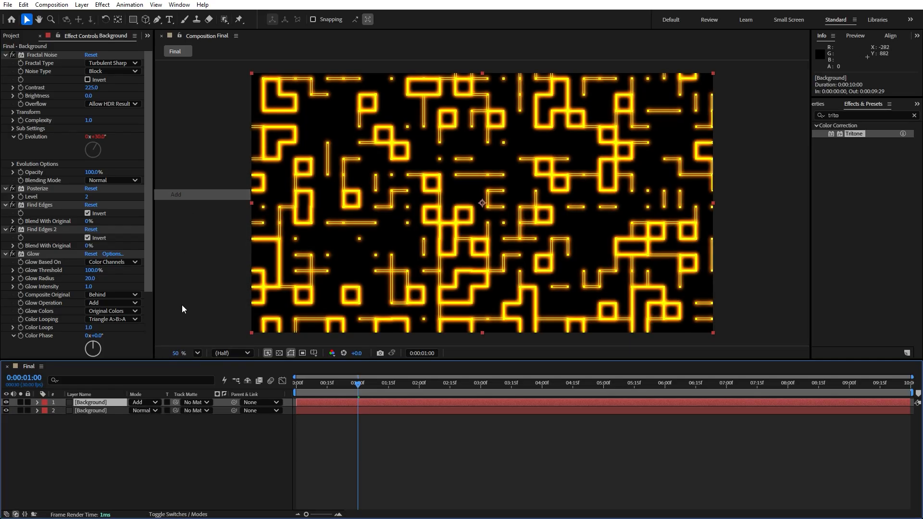
{"action": "left_click", "coordinate": [176, 513]}
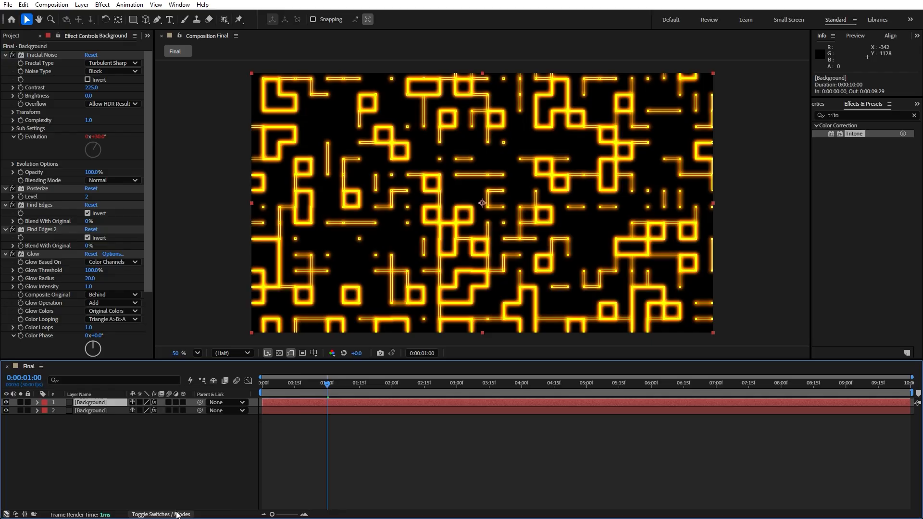
{"action": "left_click", "coordinate": [178, 514]}
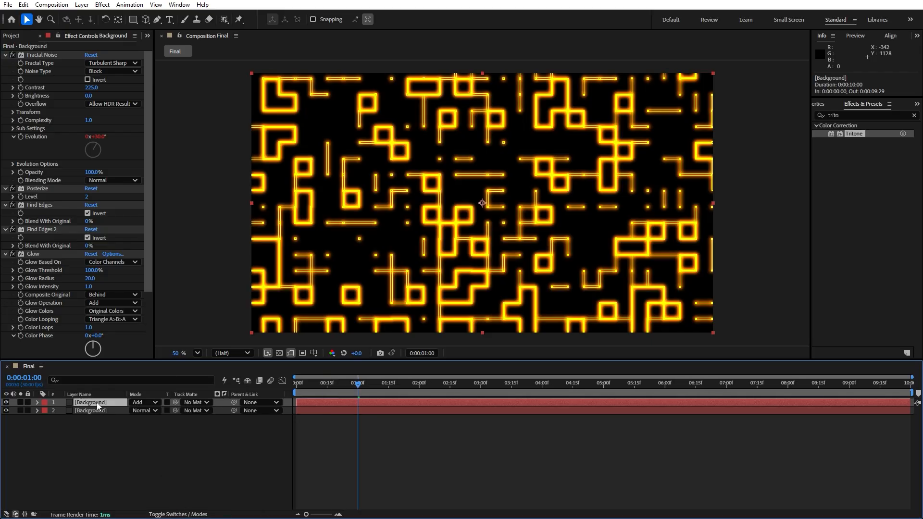
Set the top Background layer's opacity to 10%.
{"action": "left_click", "coordinate": [37, 403]}
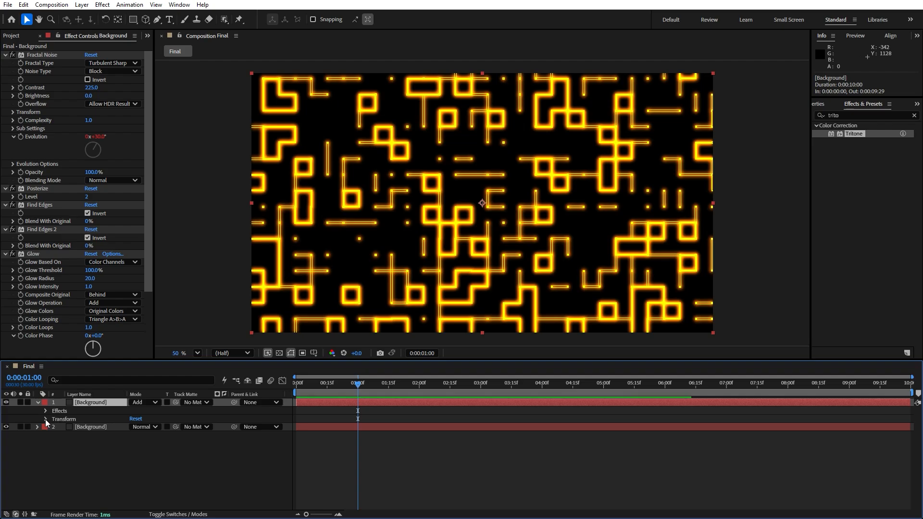
{"action": "left_click", "coordinate": [46, 419]}
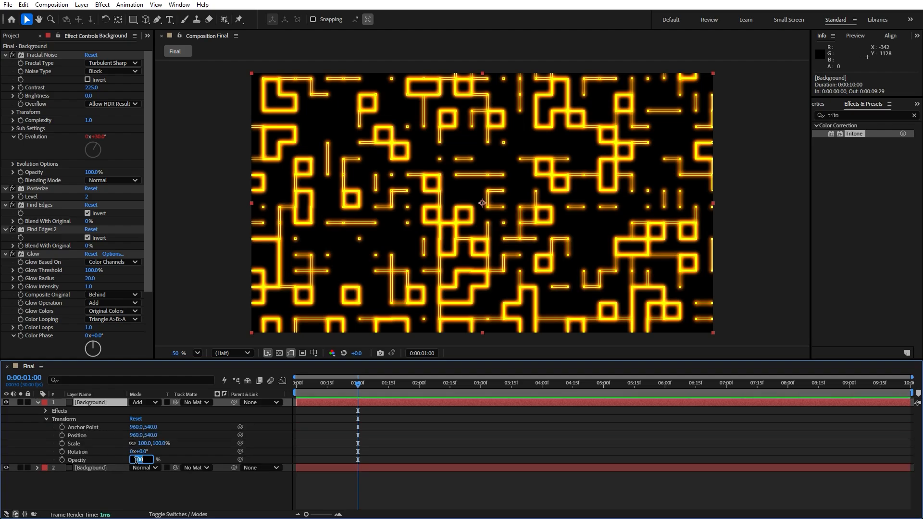
{"action": "type", "text": "1"}
{"action": "left_click", "coordinate": [132, 480]}
{"action": "left_click", "coordinate": [91, 402]}
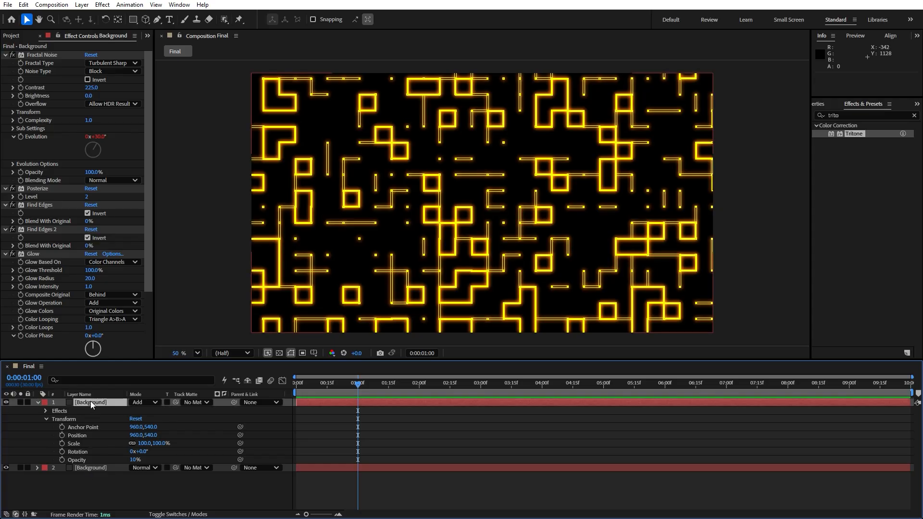
Set the top layer's Fractal Noise random seed to 1 under Evolution Options.
{"action": "left_click", "coordinate": [45, 54]}
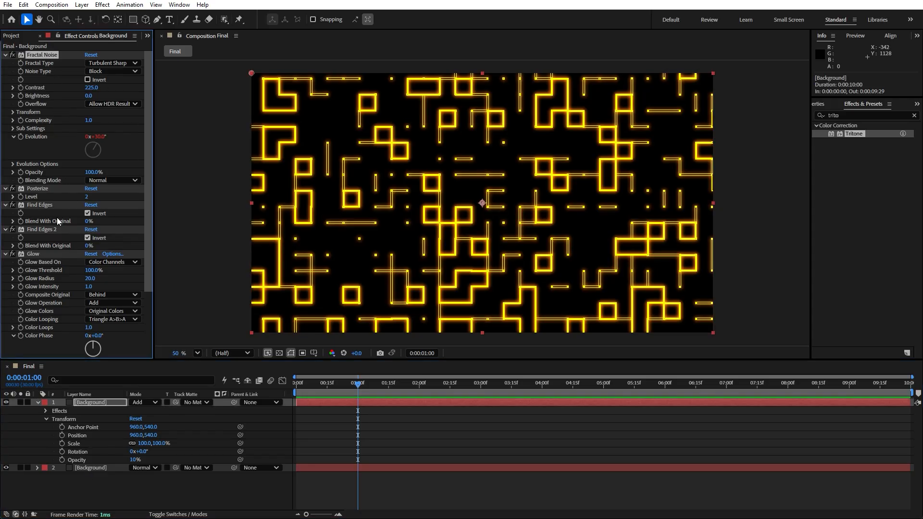
{"action": "left_click", "coordinate": [13, 164]}
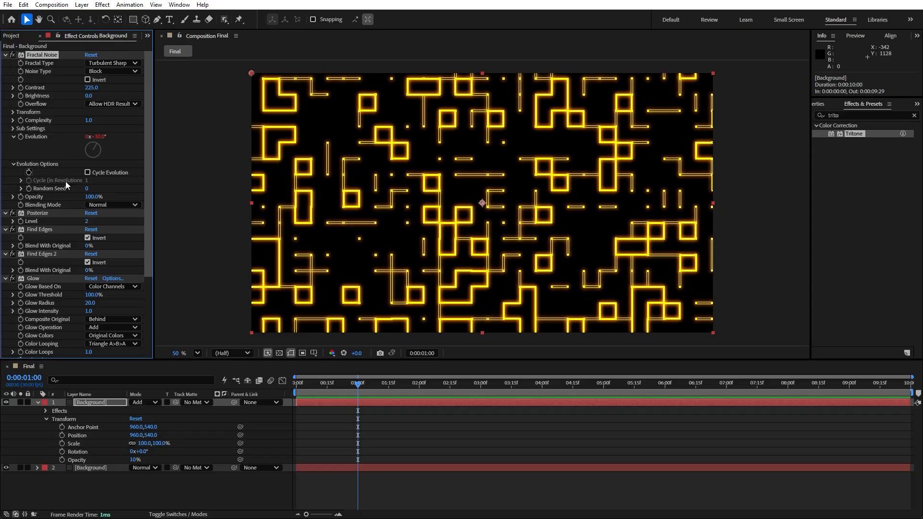
{"action": "left_click", "coordinate": [86, 190]}
{"action": "type", "text": "1"}
{"action": "left_click", "coordinate": [112, 480]}
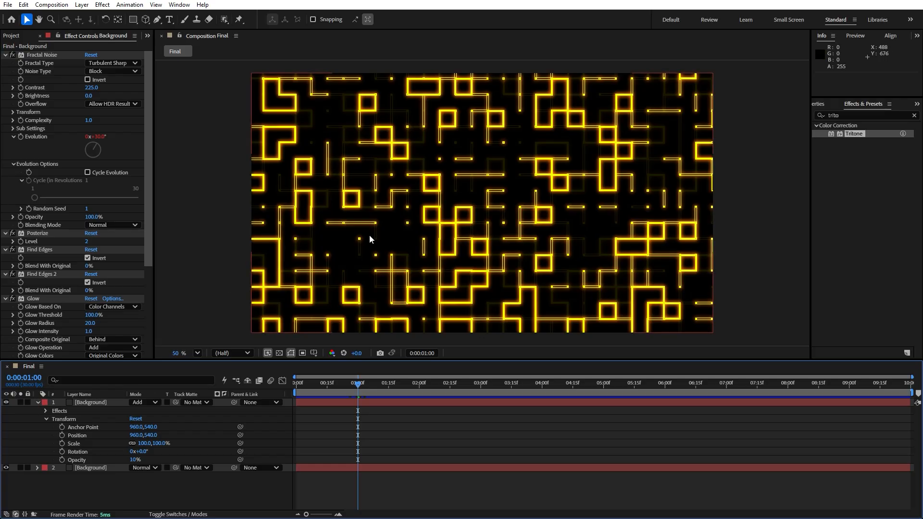
Collapse the layer and set the preview resolution to Full.
{"action": "left_click", "coordinate": [37, 403]}
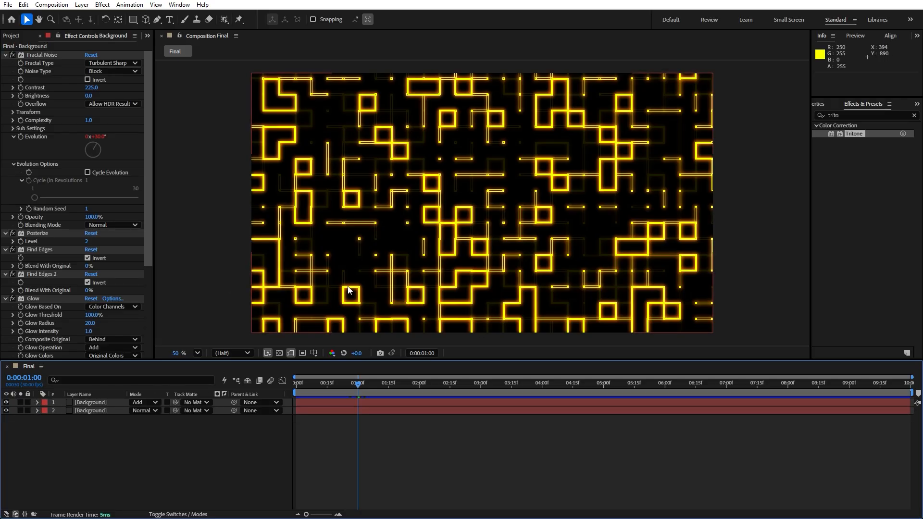
{"action": "left_click", "coordinate": [233, 354]}
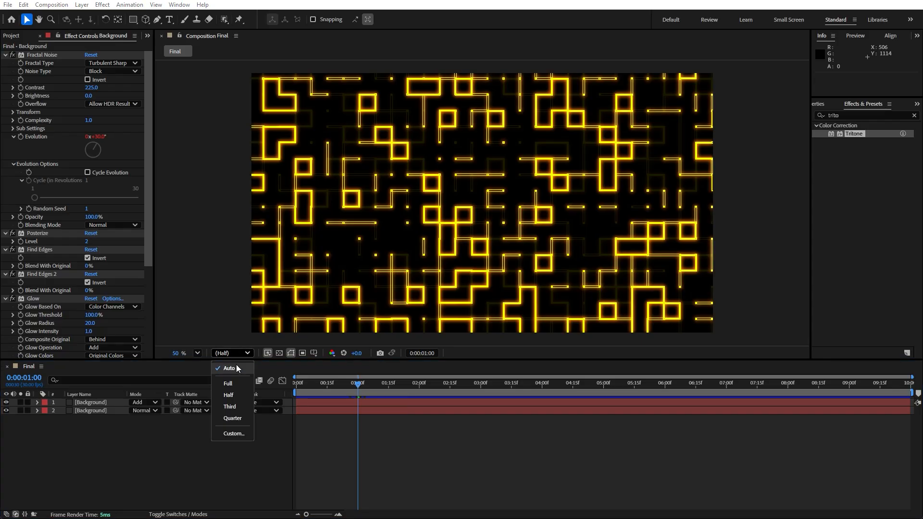
{"action": "left_click", "coordinate": [232, 380]}
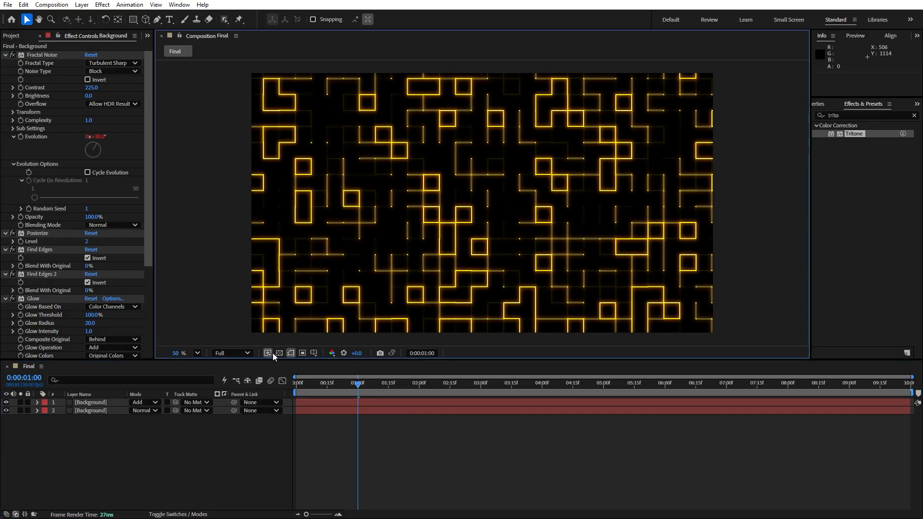
Play a preview of the animation and stop at about 2 seconds 10 frames.
{"action": "left_click", "coordinate": [269, 353]}
{"action": "left_click", "coordinate": [303, 364]}
{"action": "key", "text": "space"}
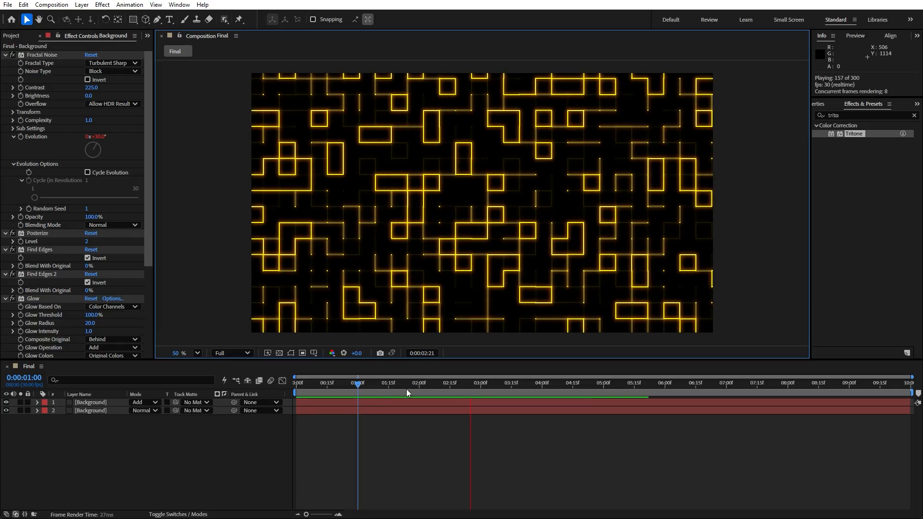
{"action": "left_click", "coordinate": [440, 385]}
Try setting the bottom layer's Fractal Noise scale to 30.
{"action": "left_click", "coordinate": [99, 411]}
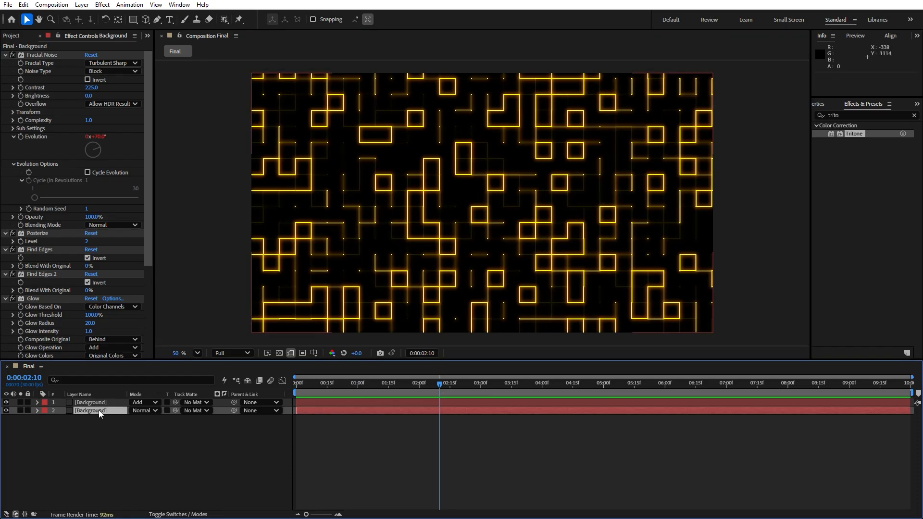
{"action": "left_click", "coordinate": [5, 56]}
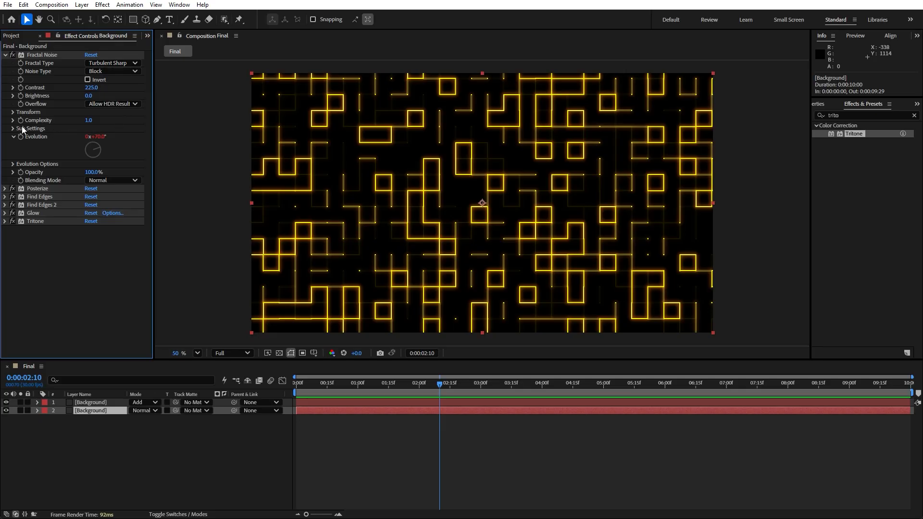
{"action": "left_click", "coordinate": [13, 112]}
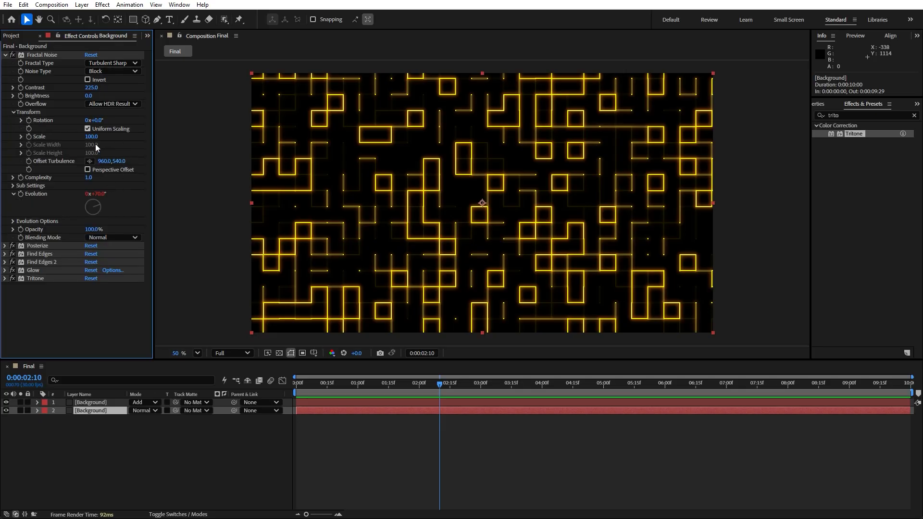
{"action": "left_click_drag", "start_coordinate": [94, 137], "coordinate": [66, 152]}
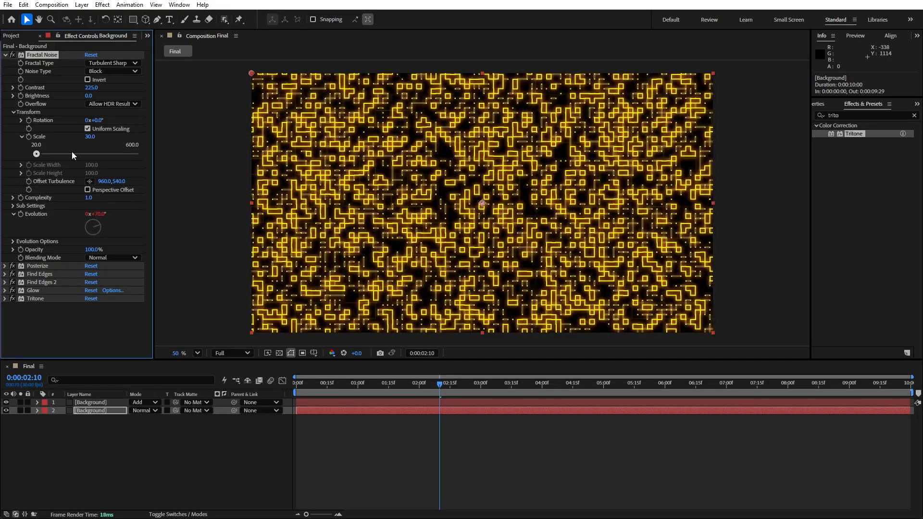
{"action": "left_click", "coordinate": [94, 326]}
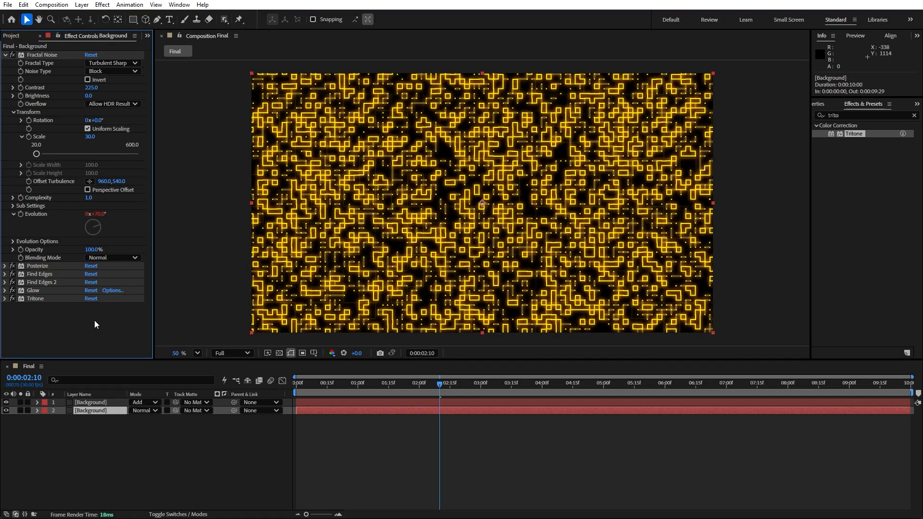
{"action": "key", "text": "ctrl+shift+y"}
{"action": "left_click", "coordinate": [554, 349]}
{"action": "key", "text": "ctrl+z"}
Pre-compose both Background layers into a new composition named Part 01.
{"action": "left_click", "coordinate": [122, 446]}
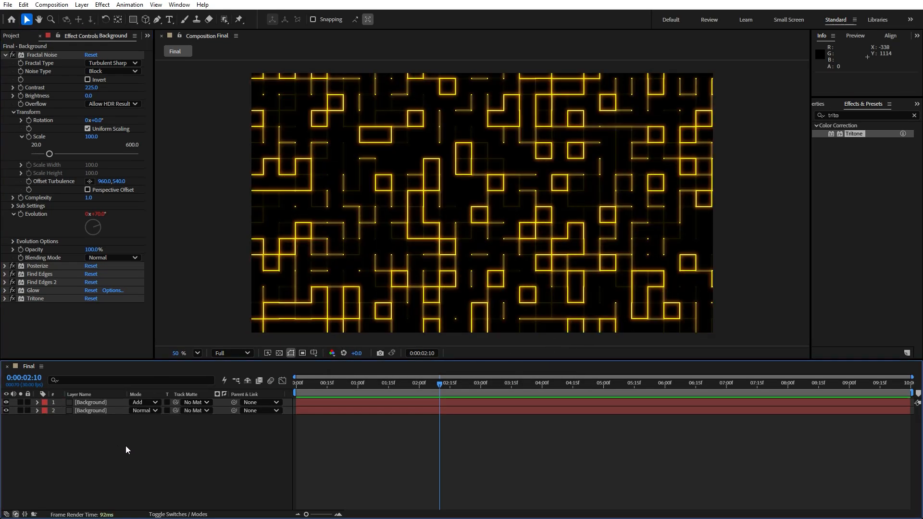
{"action": "key", "text": "ctrl+a"}
{"action": "right_click", "coordinate": [91, 410]}
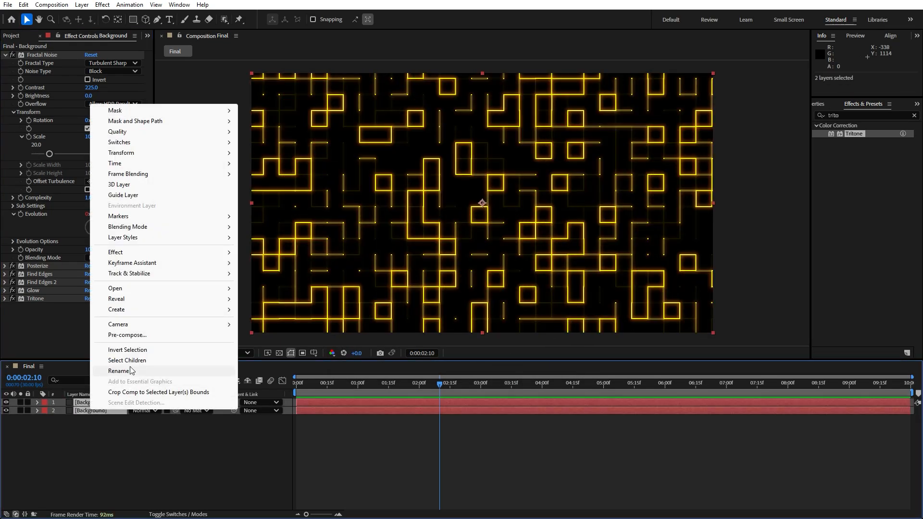
{"action": "left_click", "coordinate": [144, 335]}
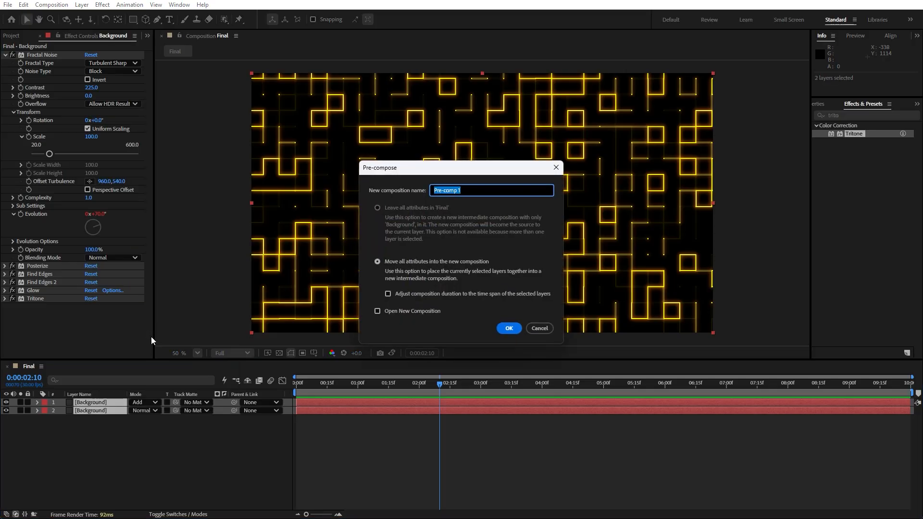
{"action": "type", "text": "Part 01"}
{"action": "left_click", "coordinate": [509, 329]}
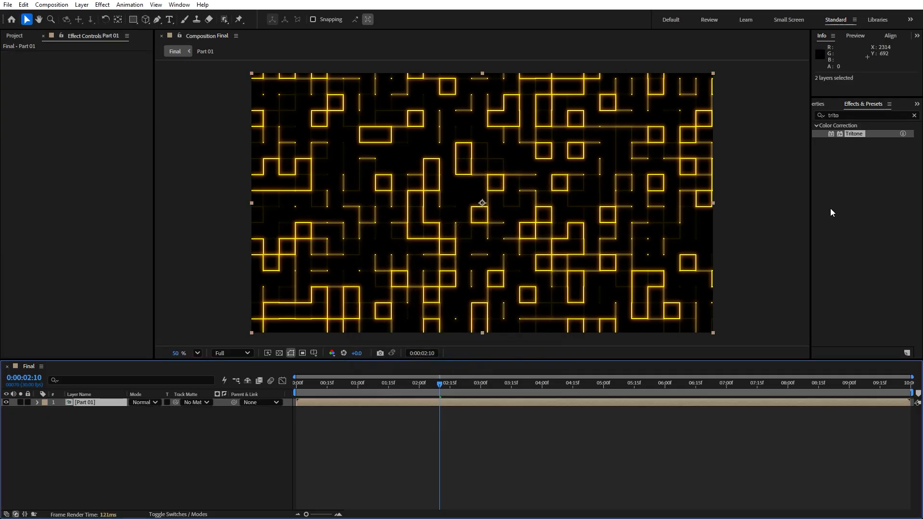
Search for Glow and apply it to the Part 01 layer.
{"action": "left_click", "coordinate": [846, 115]}
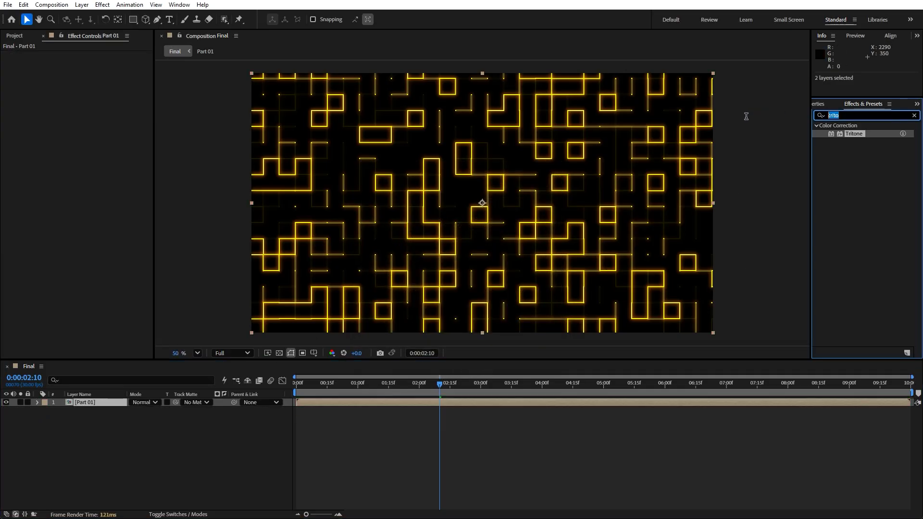
{"action": "type", "text": "glow"}
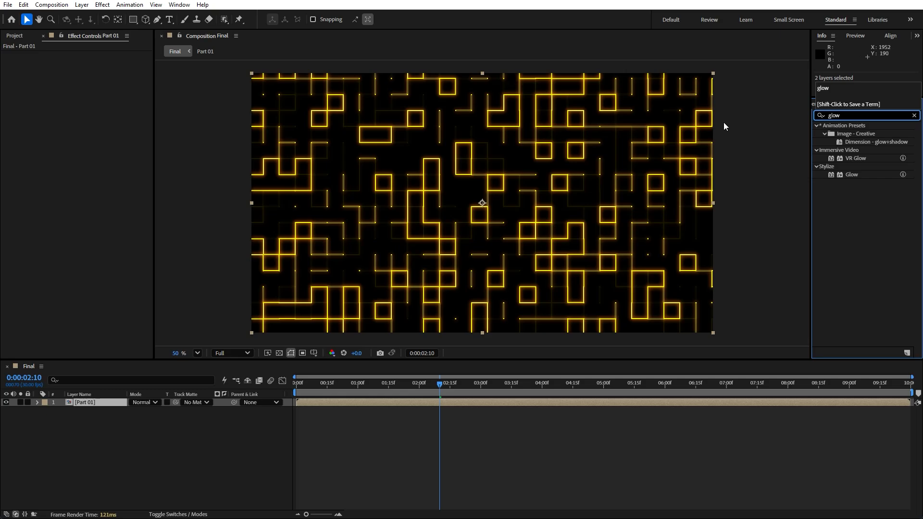
{"action": "left_click_drag", "start_coordinate": [851, 174], "coordinate": [112, 403]}
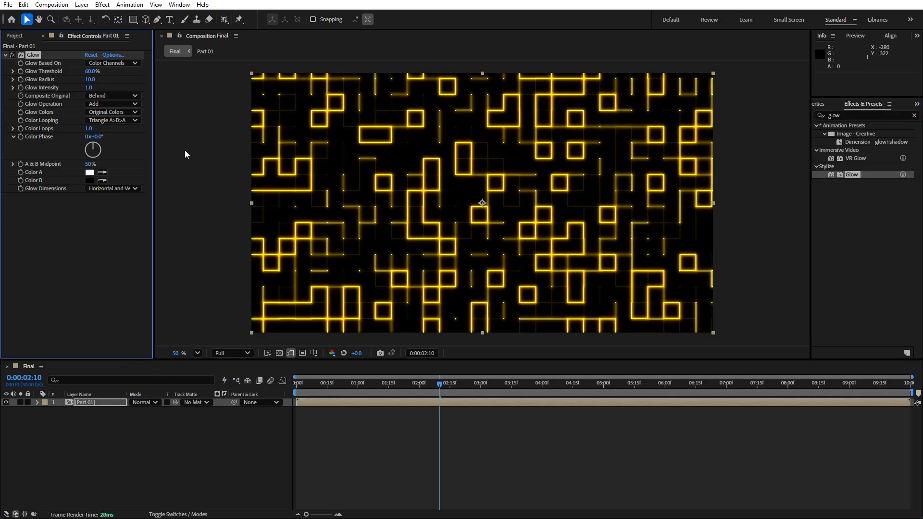